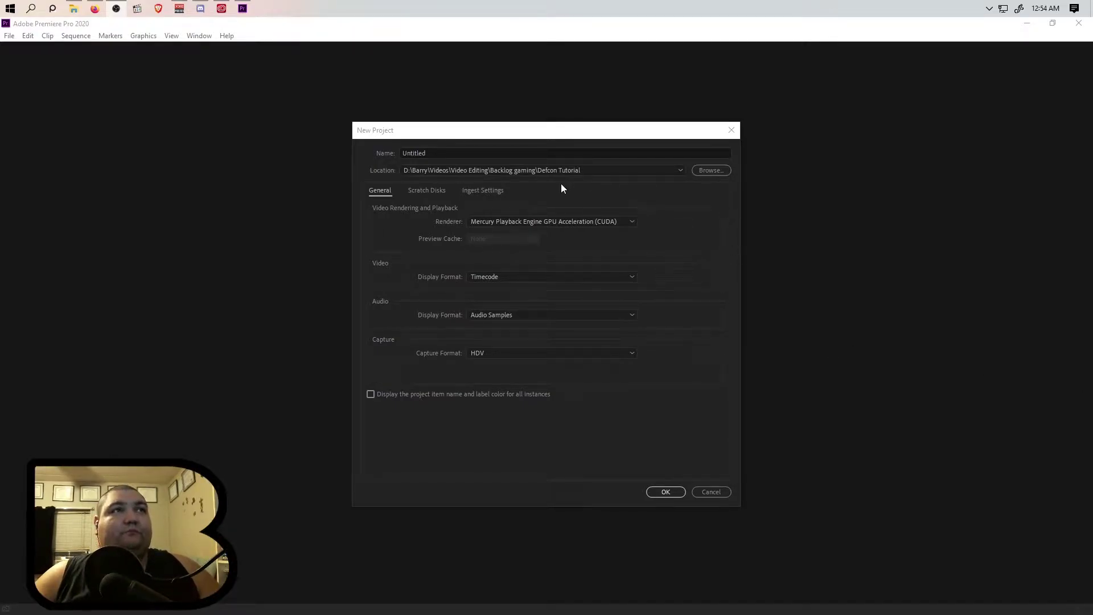
- Browse for a new project location and navigate back to the Videos > Video Editing folder
click(712, 172)
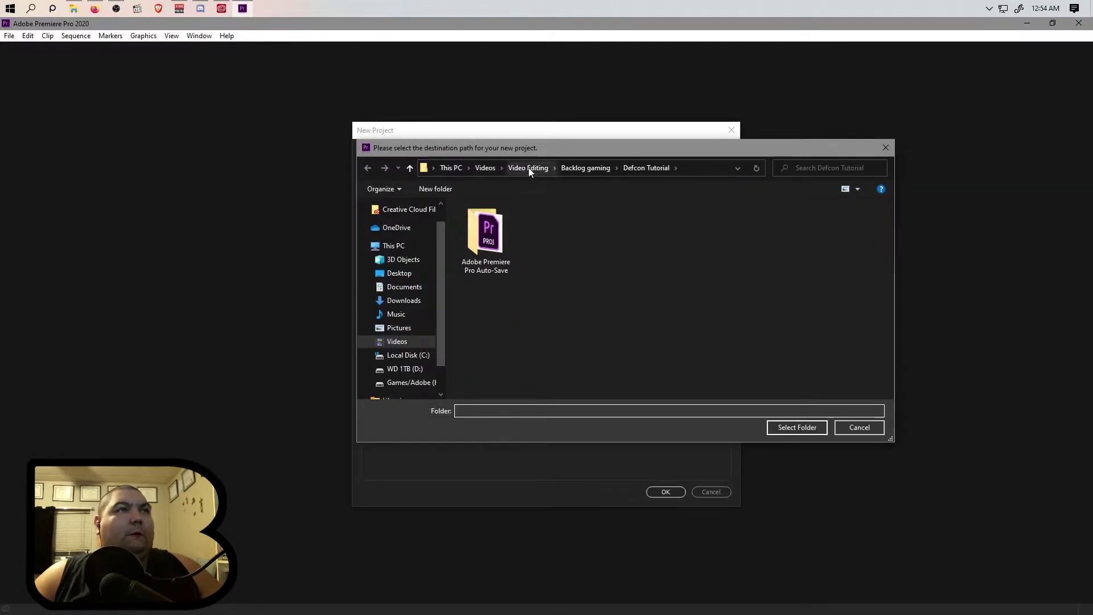
click(528, 167)
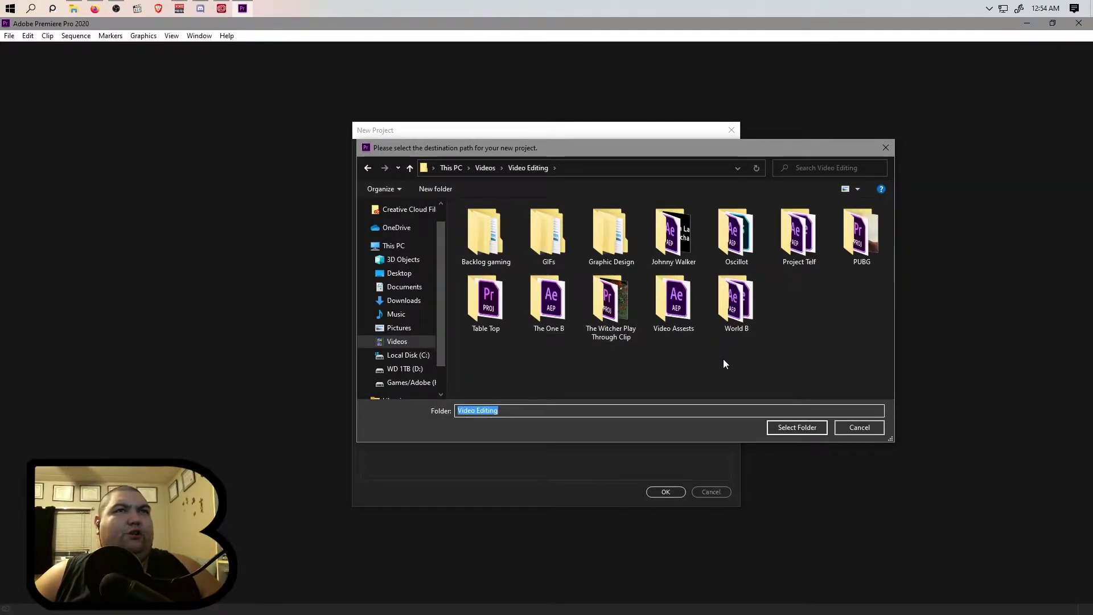
double_click(603, 242)
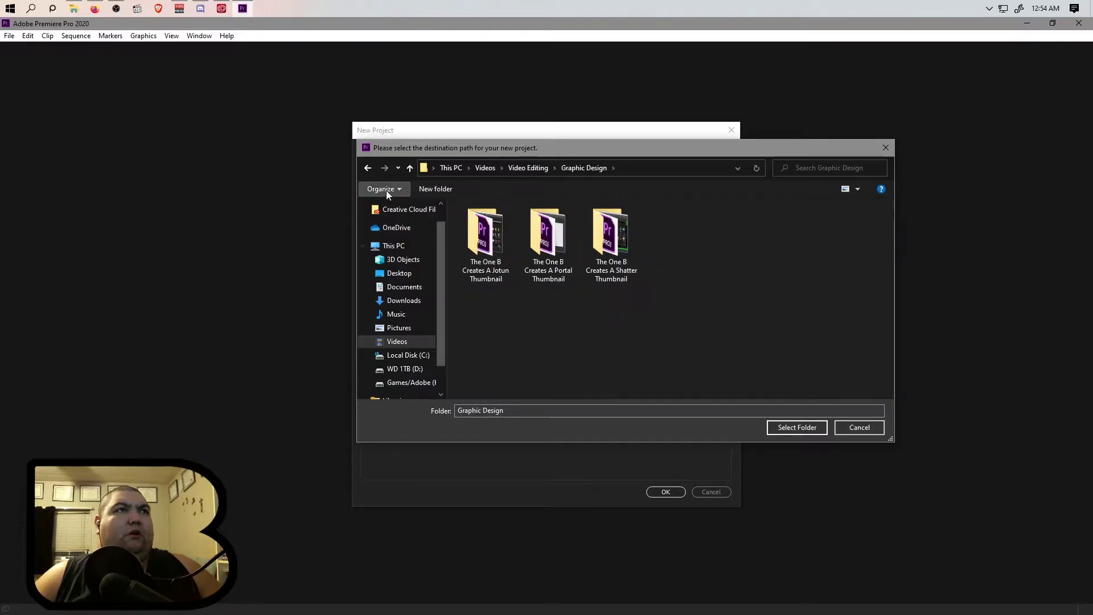
click(368, 171)
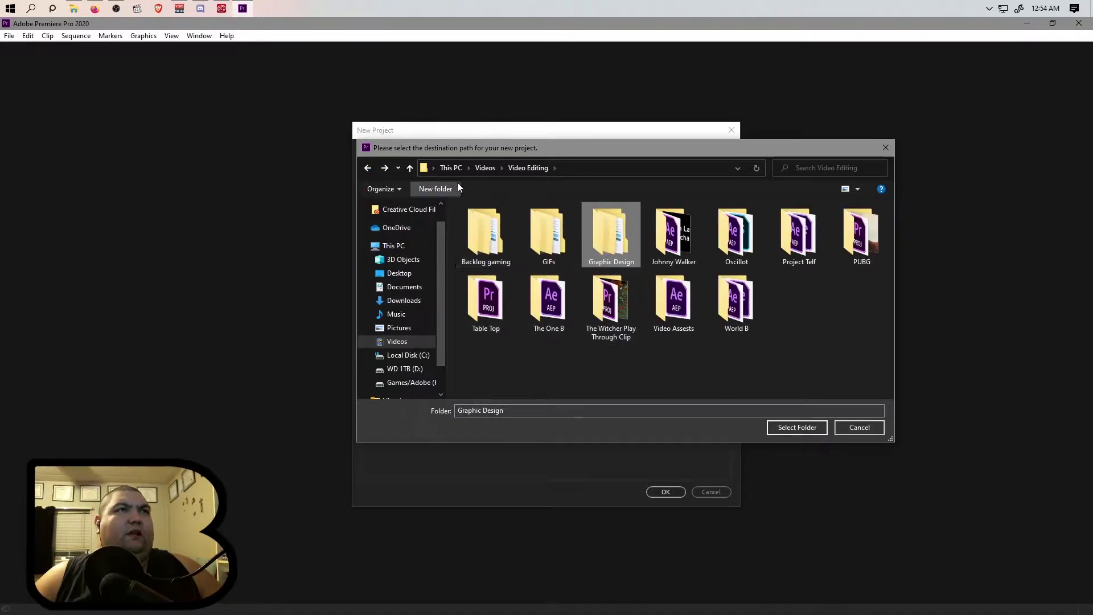
click(487, 168)
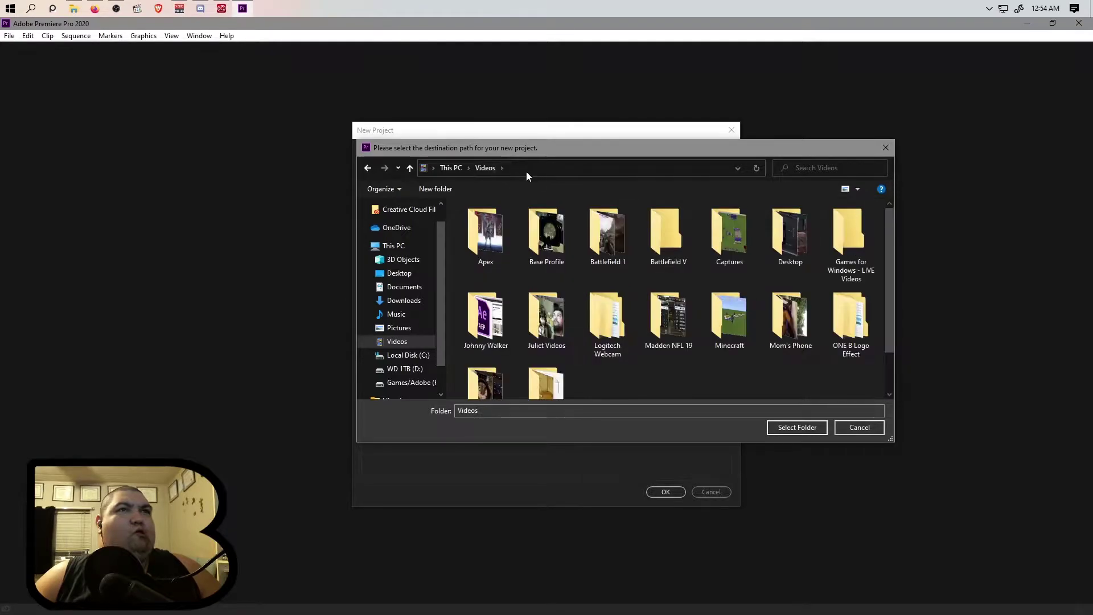
scroll(586, 284, down, 2)
double_click(548, 339)
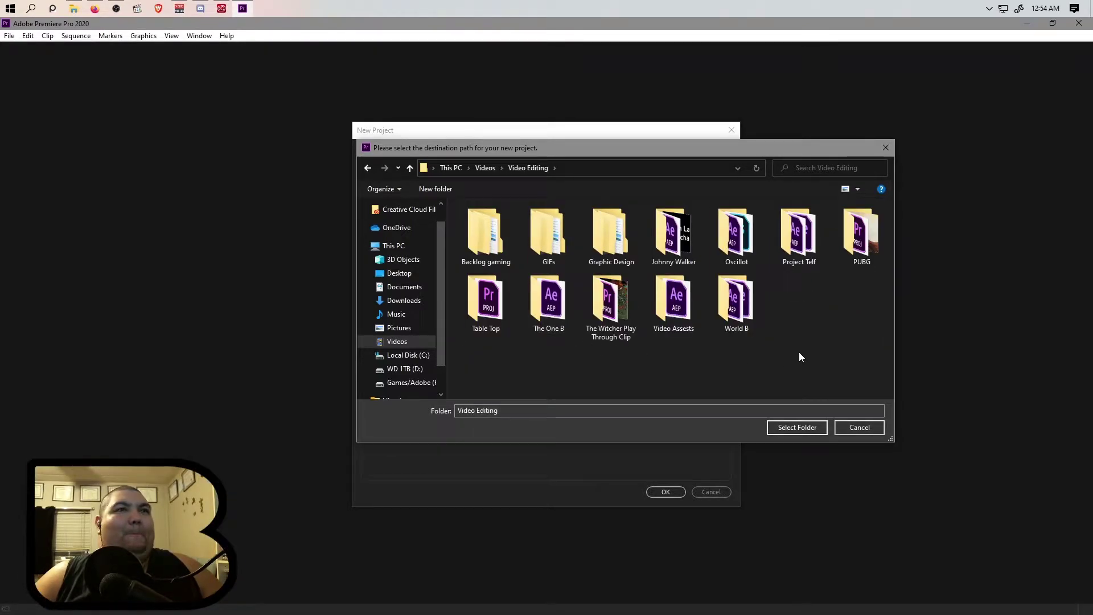
- Create a folder named 'Video Editing Squared' inside Video Editing and open it
click(435, 188)
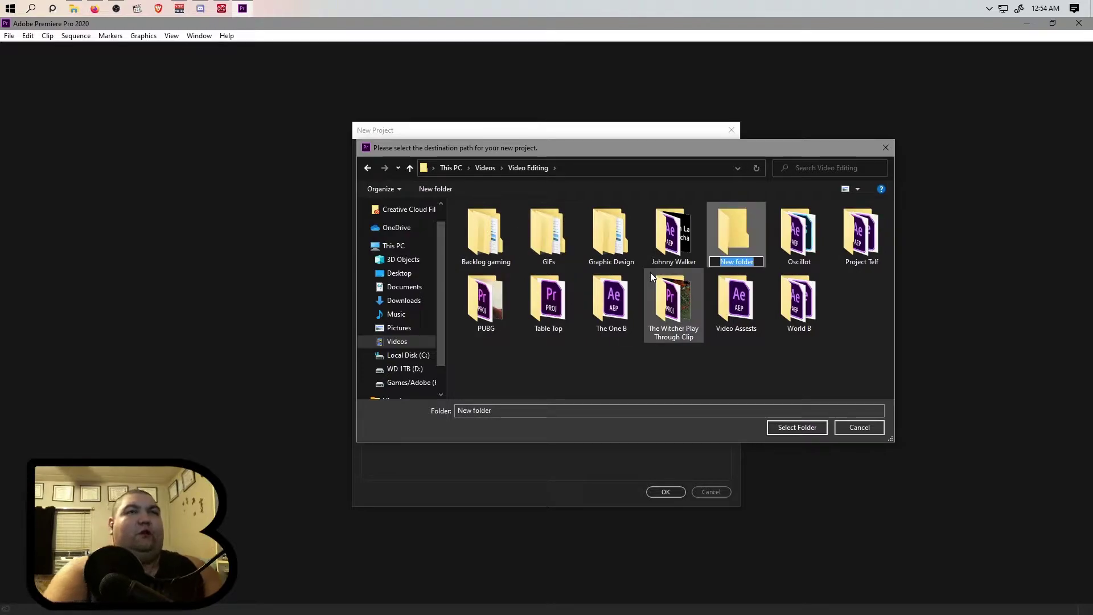
text(Video Editing)
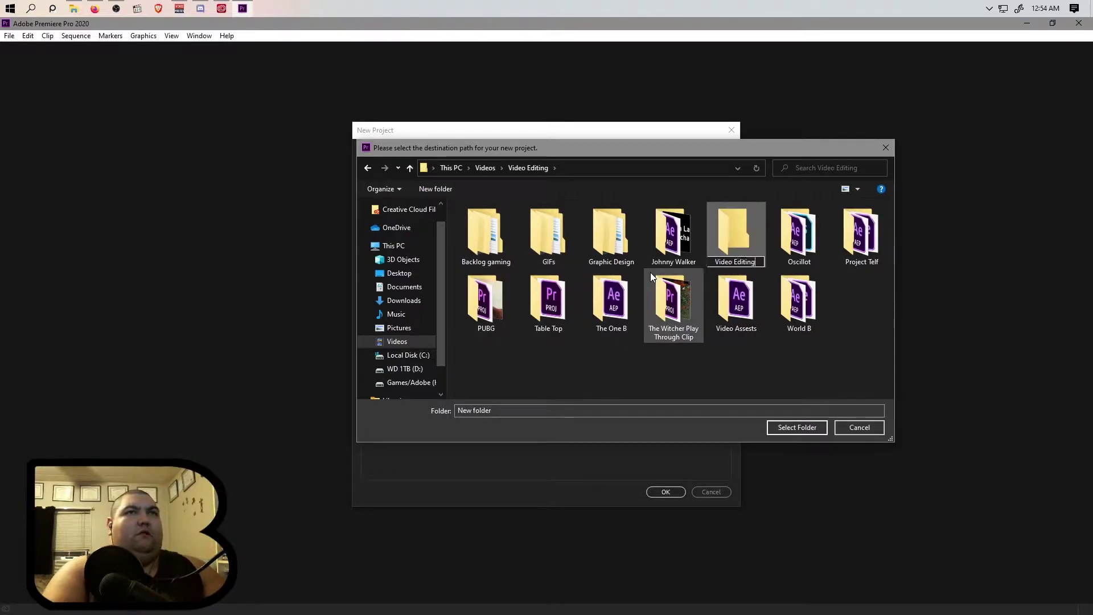
text( Squared)
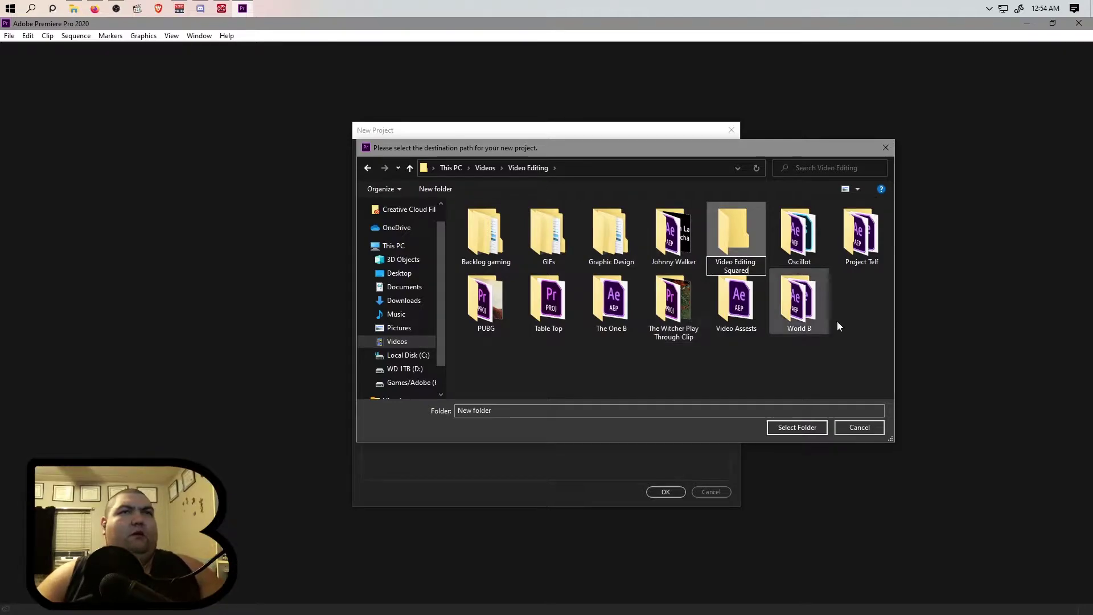
click(850, 369)
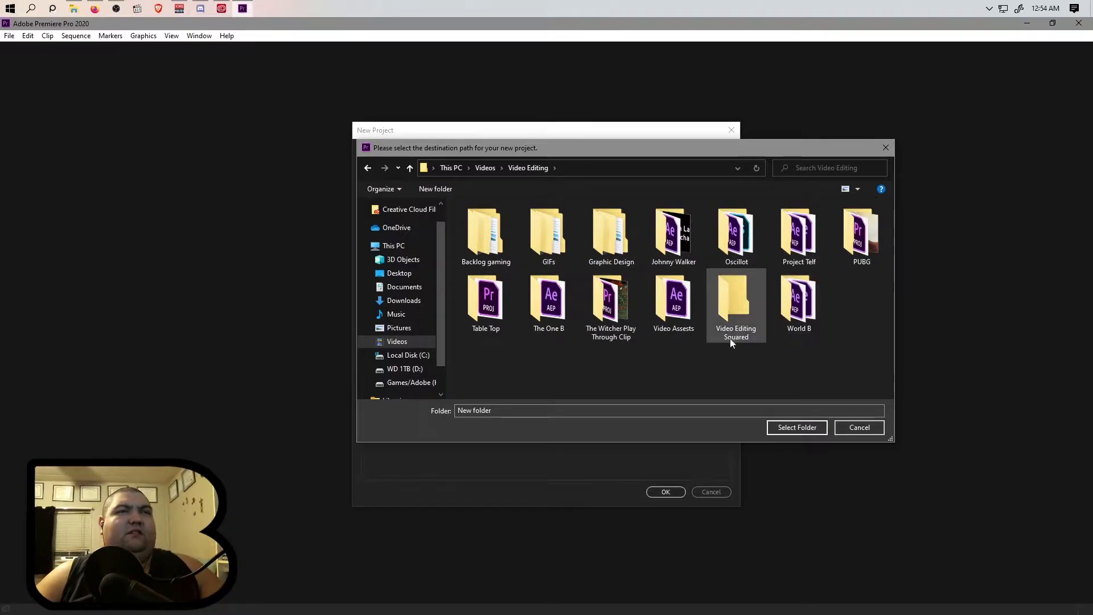
double_click(741, 310)
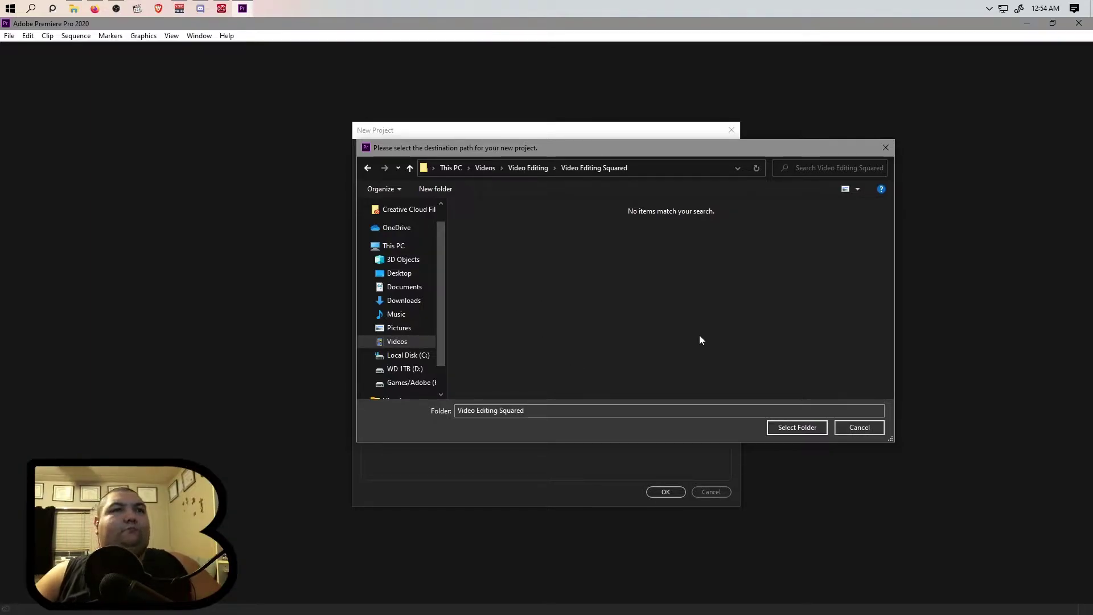
- Create a new subfolder inside Video Editing Squared, trying names up to 'Thumbnail'
click(444, 191)
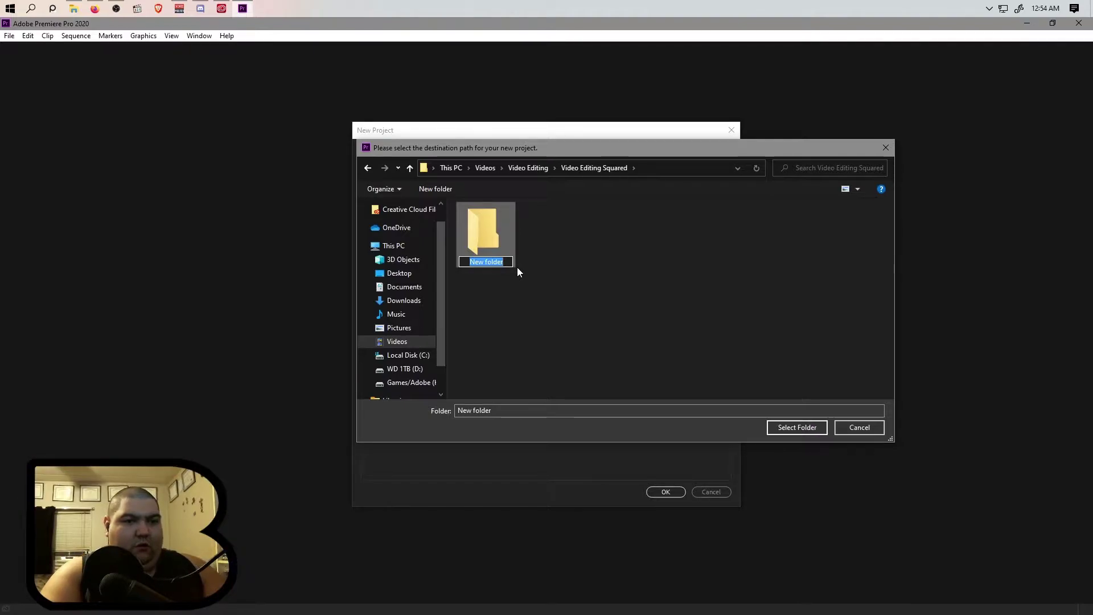
text(Video Editing)
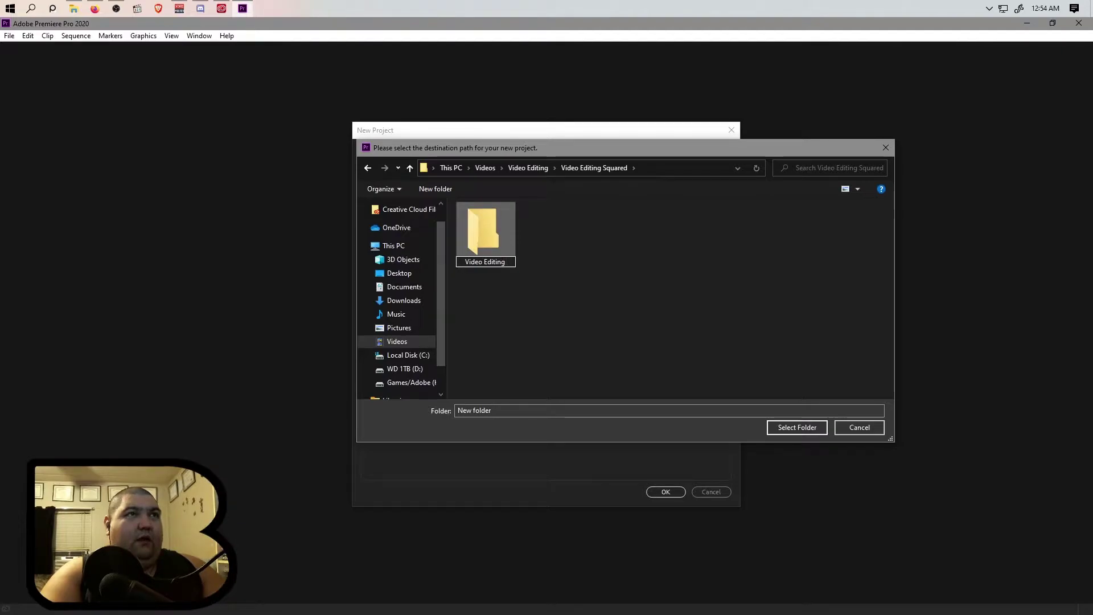
text( The)
key(Home)
key(ctrl+shift+Right)
key(ctrl+shift+Right)
key(Delete)
text(Video E)
key(BackSpace)
key(BackSpace)
key(BackSpace)
key(BackSpace)
key(BackSpace)
key(BackSpace)
key(BackSpace)
key(BackSpace)
key(BackSpace)
key(BackSpace)
key(BackSpace)
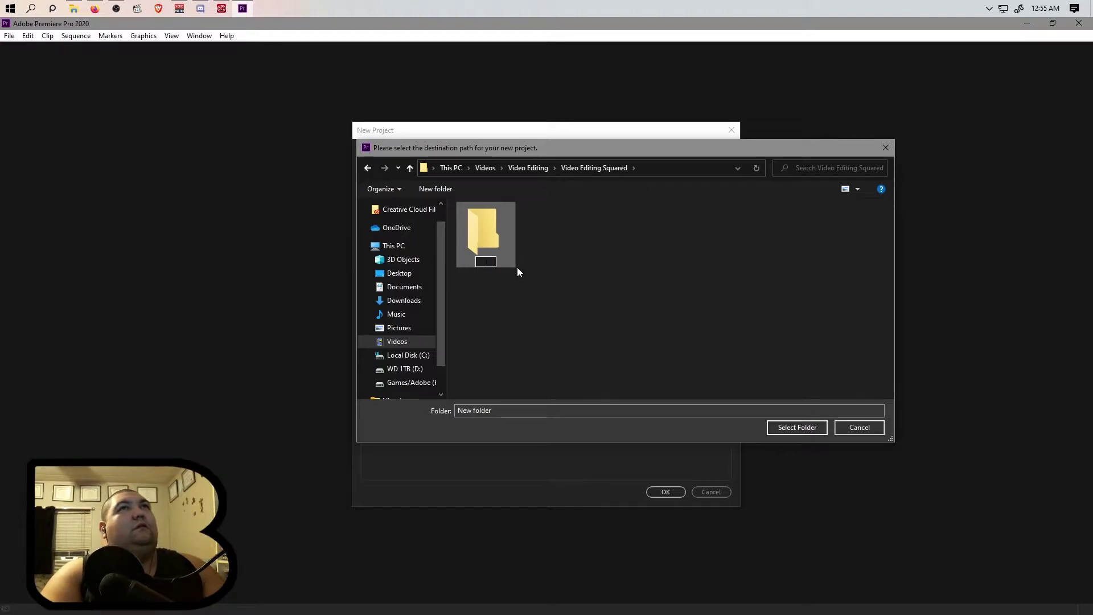
text(Thumbna)
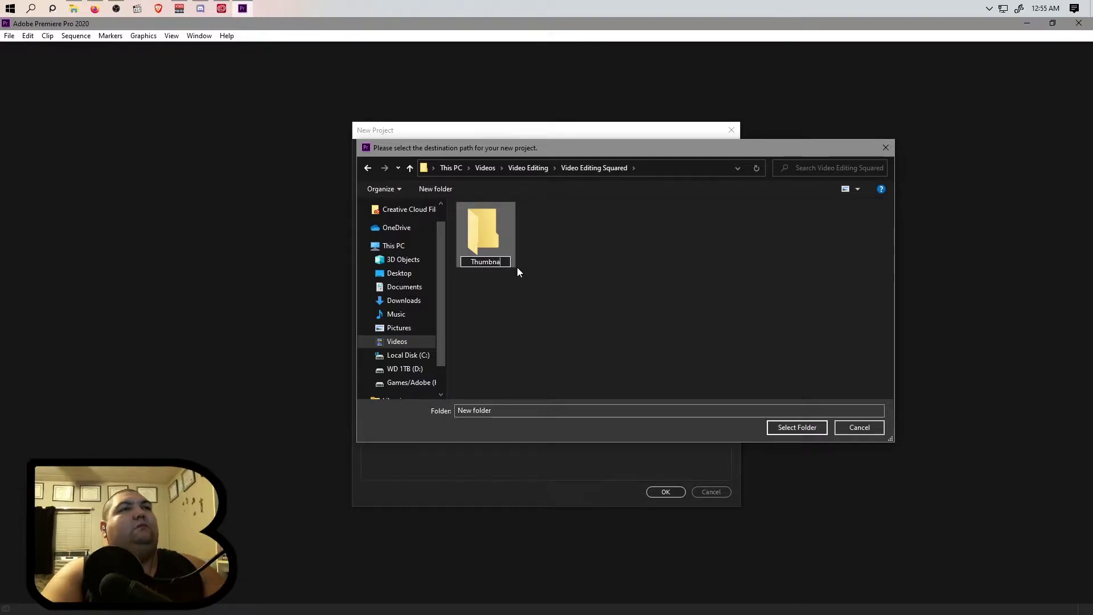
text(il)
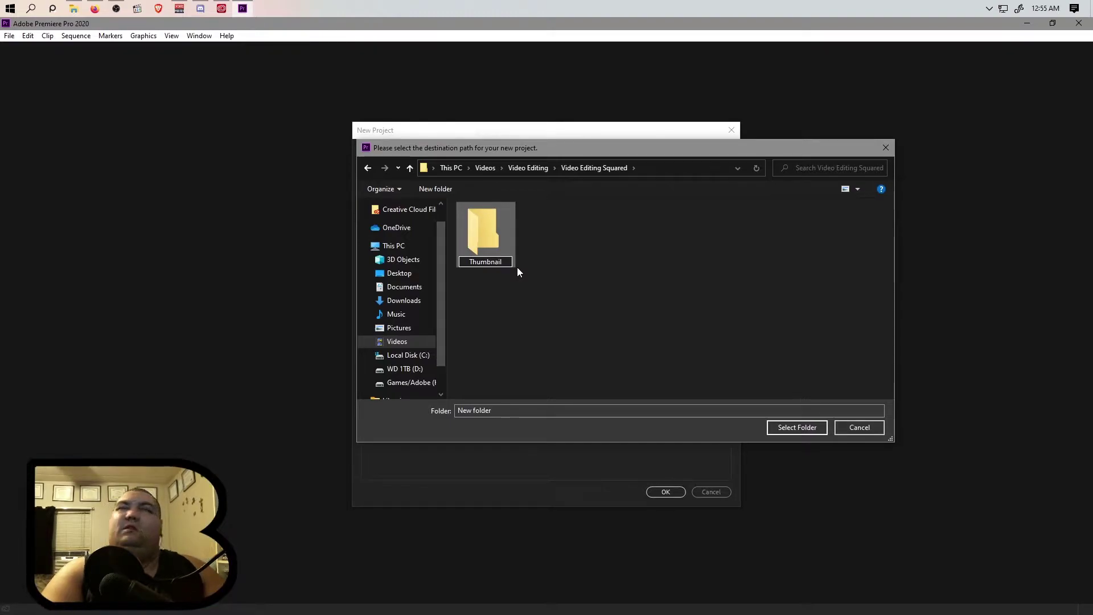
- Rename the subfolder to 'Video Editing Squared' and open it
key(ctrl+a)
text(Video Squar)
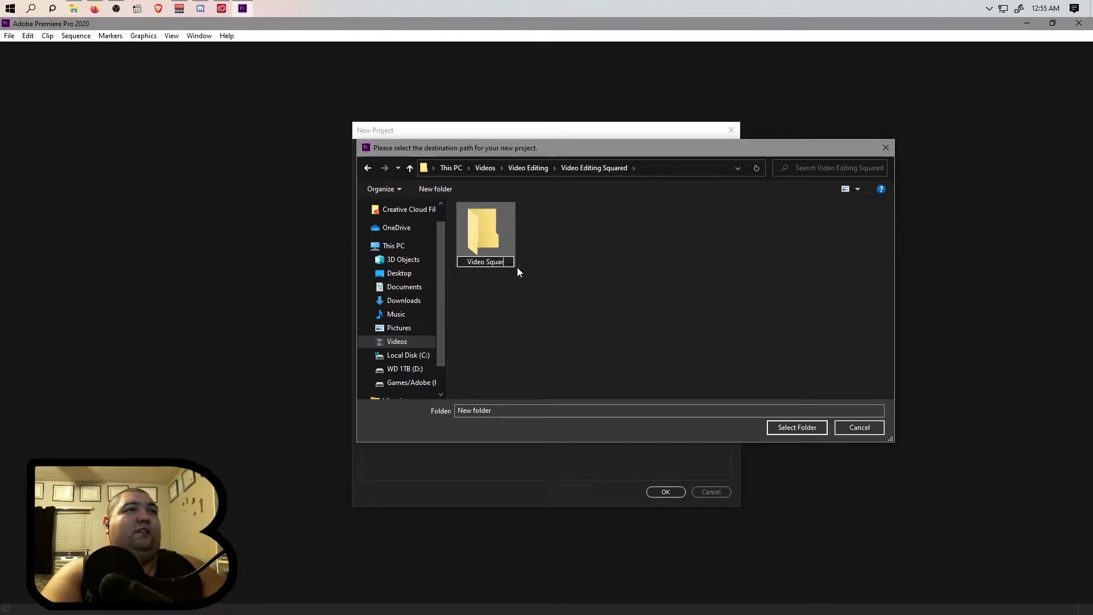
key(BackSpace)
key(BackSpace)
key(BackSpace)
key(BackSpace)
key(BackSpace)
text(Edi)
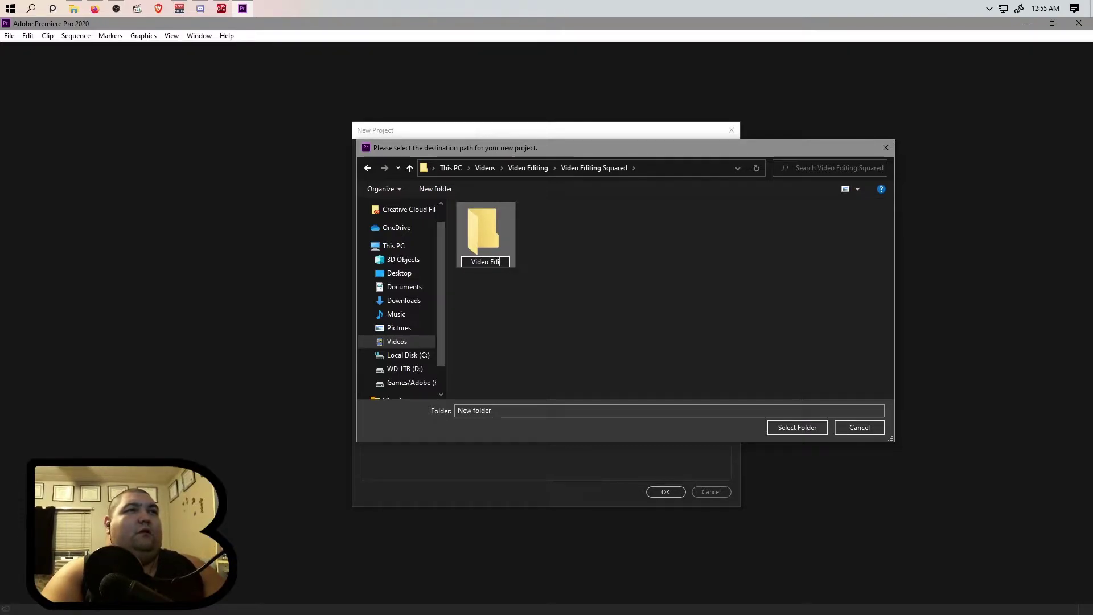
text(ting Squared)
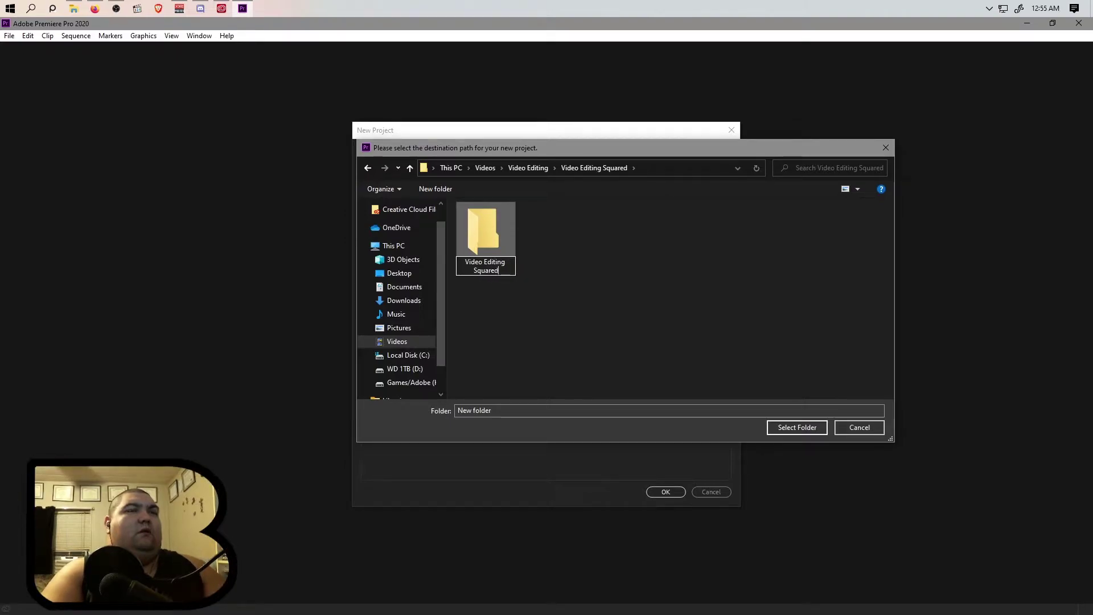
key(Return)
double_click(487, 264)
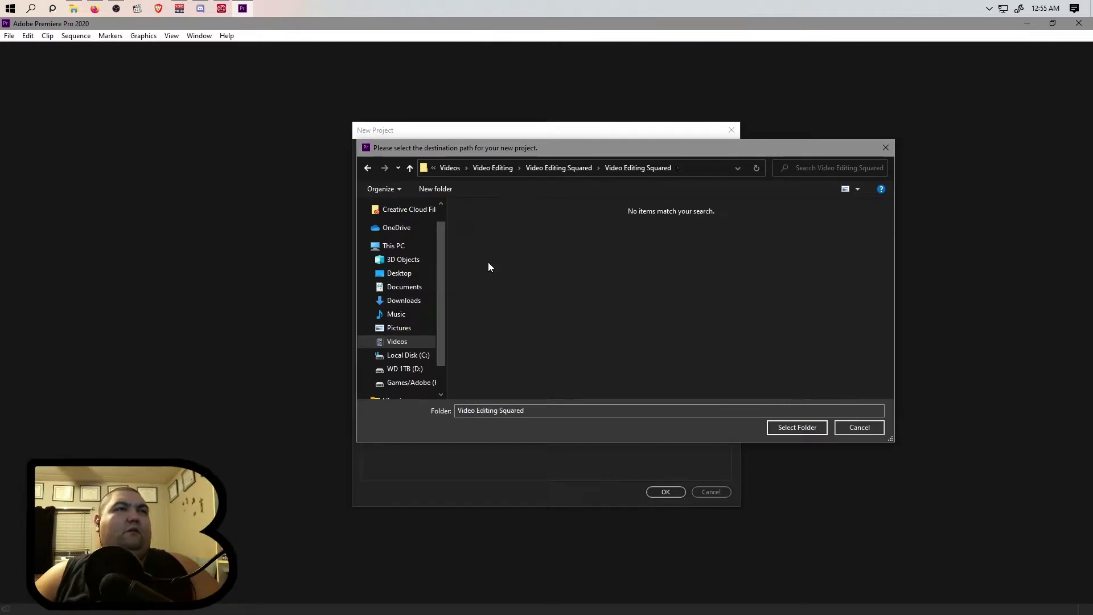
- Confirm the nested Video Editing Squared folder as location and select the default Untitled name
click(788, 426)
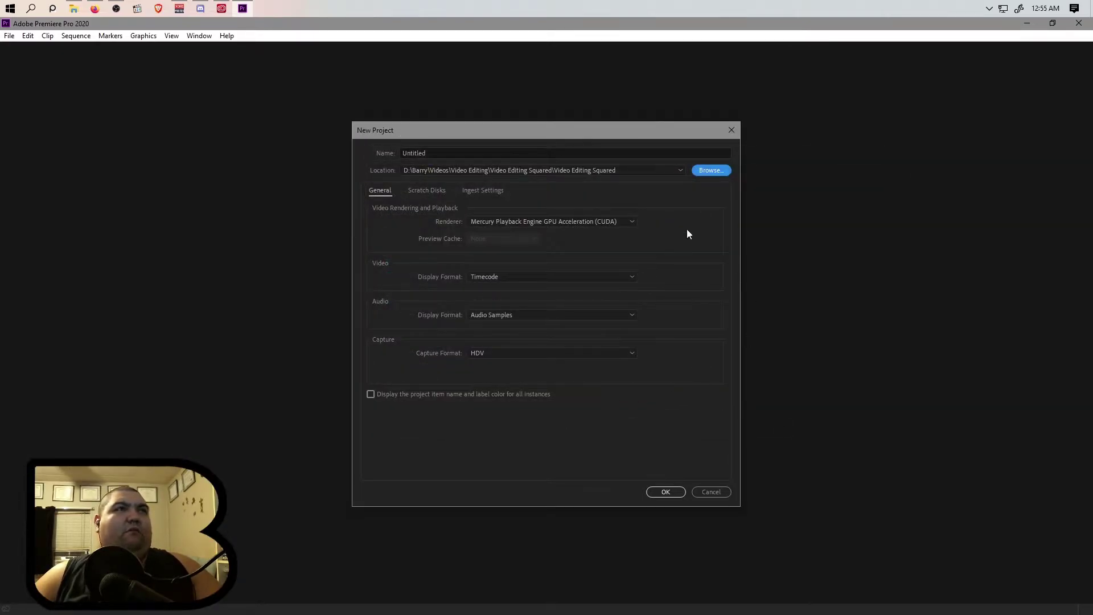
click(461, 152)
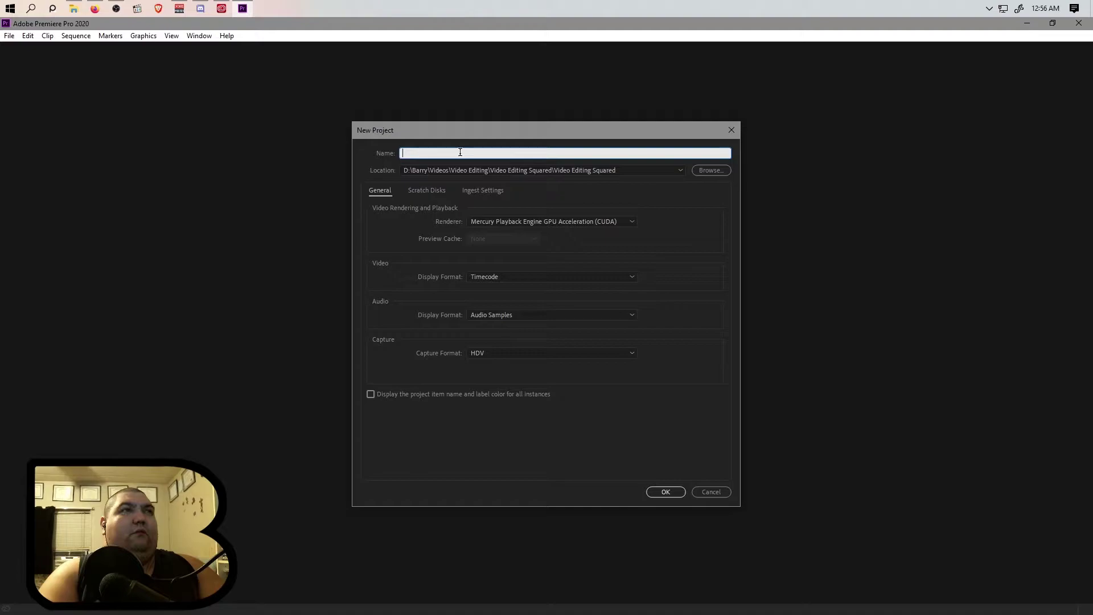
- Name the project 'Video Editing the Video Editing of a Thumnail Process-v1' and create it
text(Video Editi)
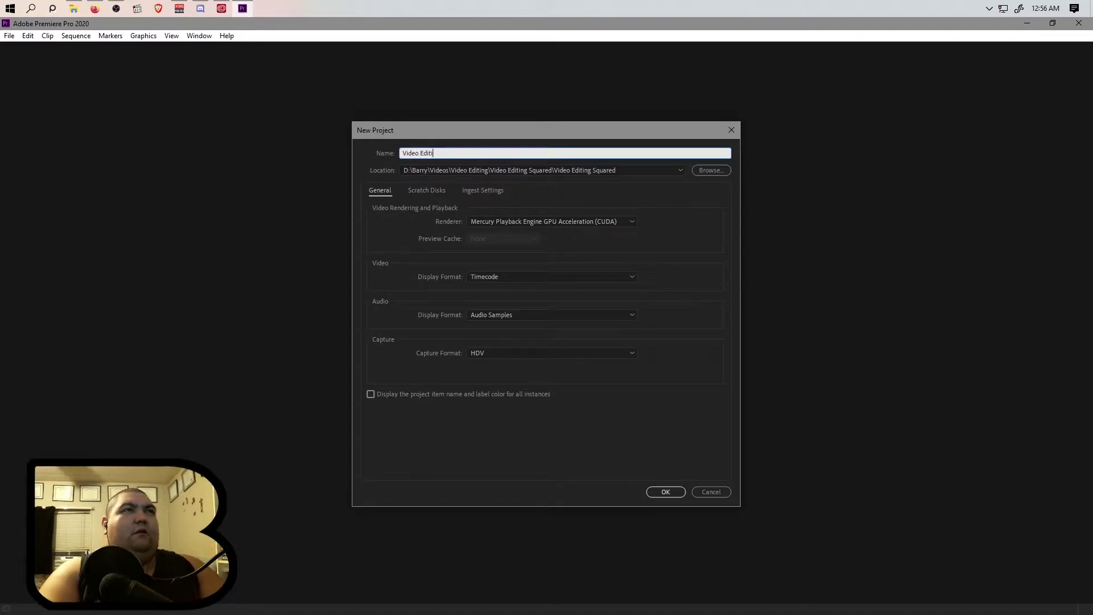
text(ng ng the Video Editing of a Thumnail Process)
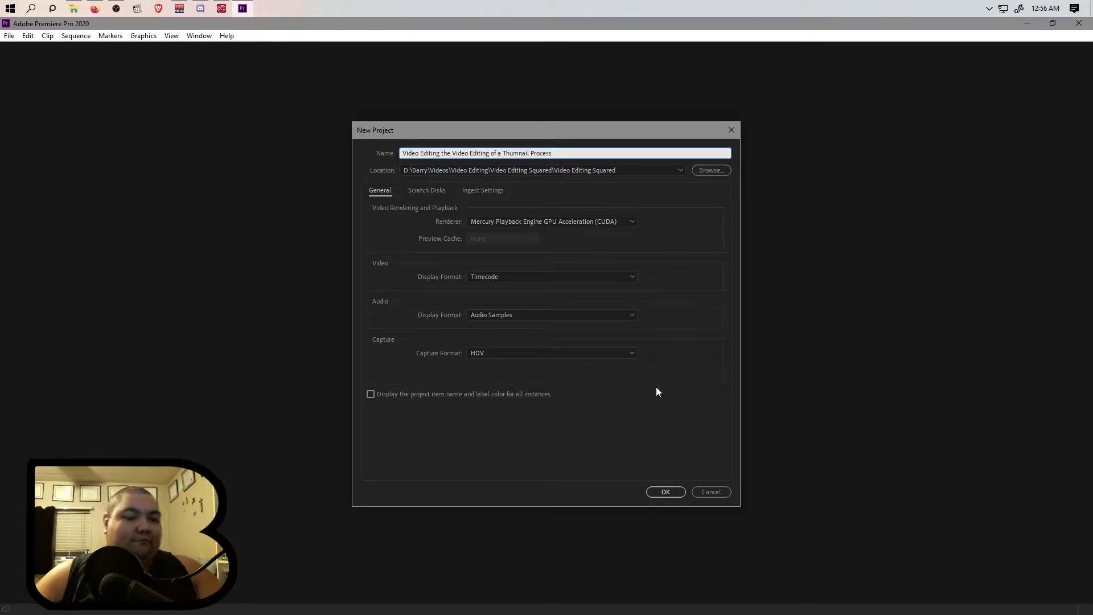
text(-v1)
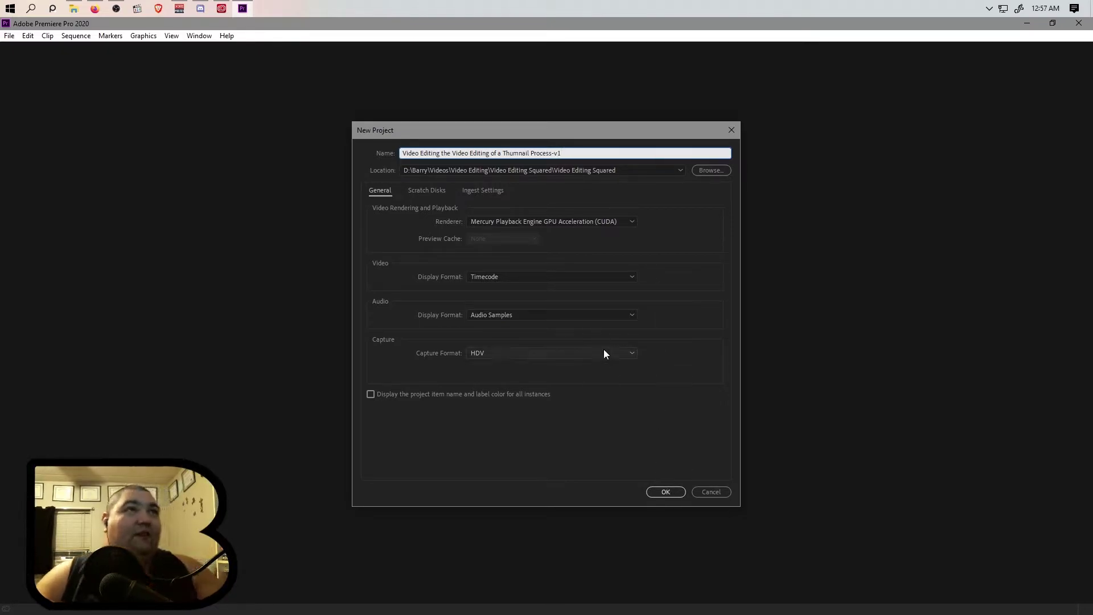
click(665, 493)
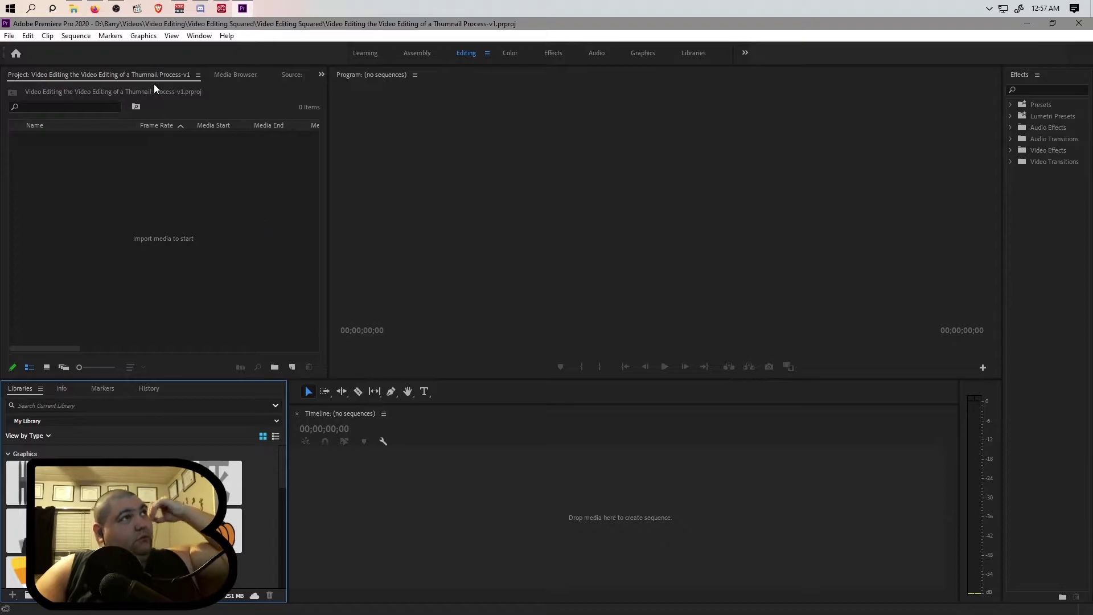
- Dock the Project panel lower, list the Videos folder recordings in Media Browser, and view File Explorer
drag(153, 74, 28, 393)
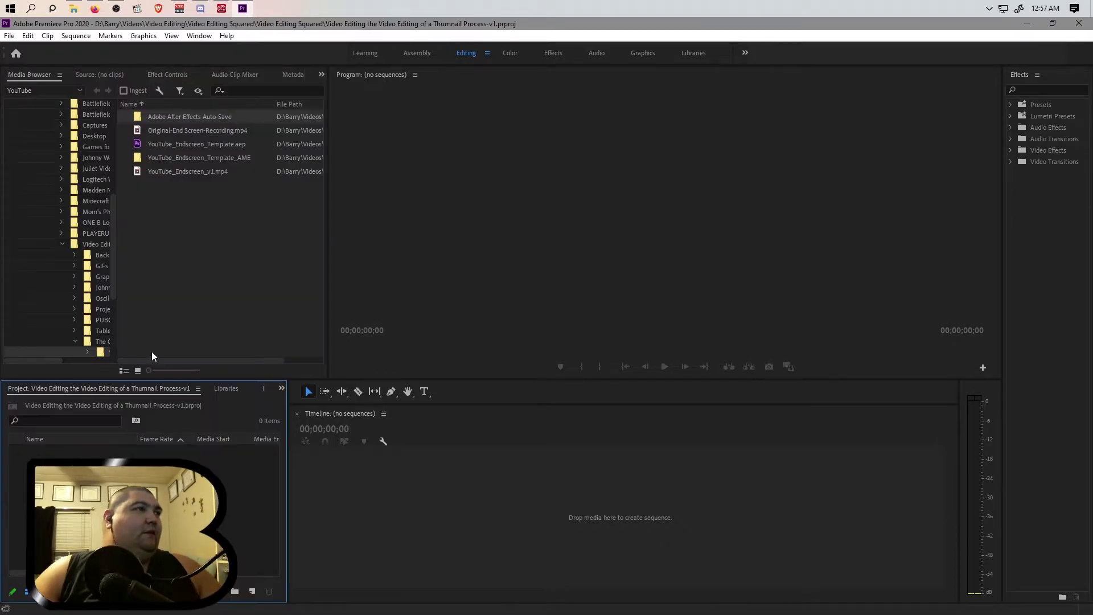
click(90, 244)
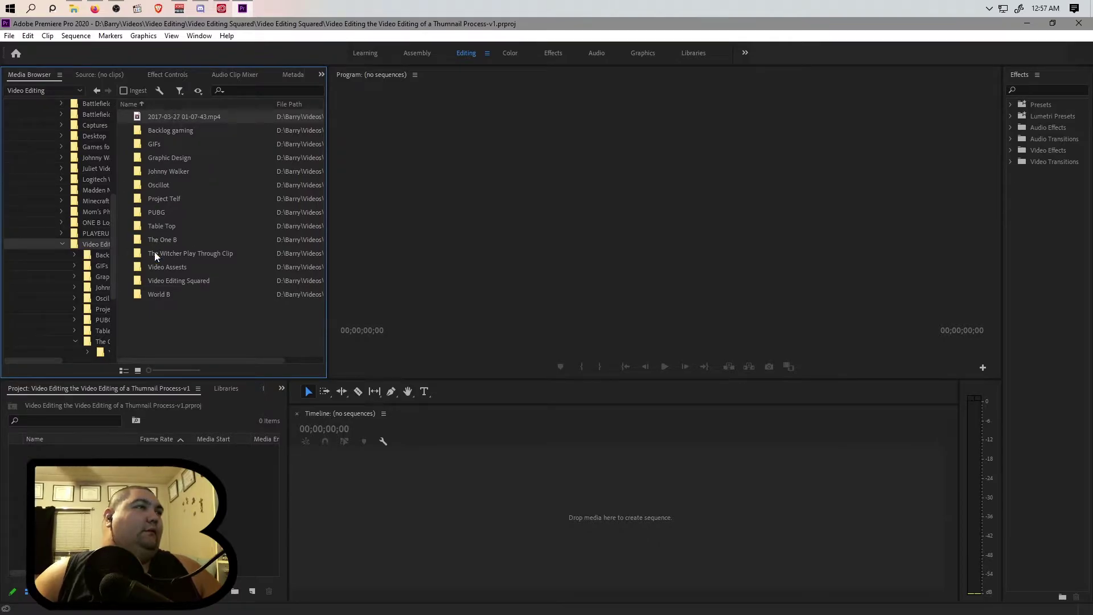
scroll(82, 249, up, 4)
click(83, 199)
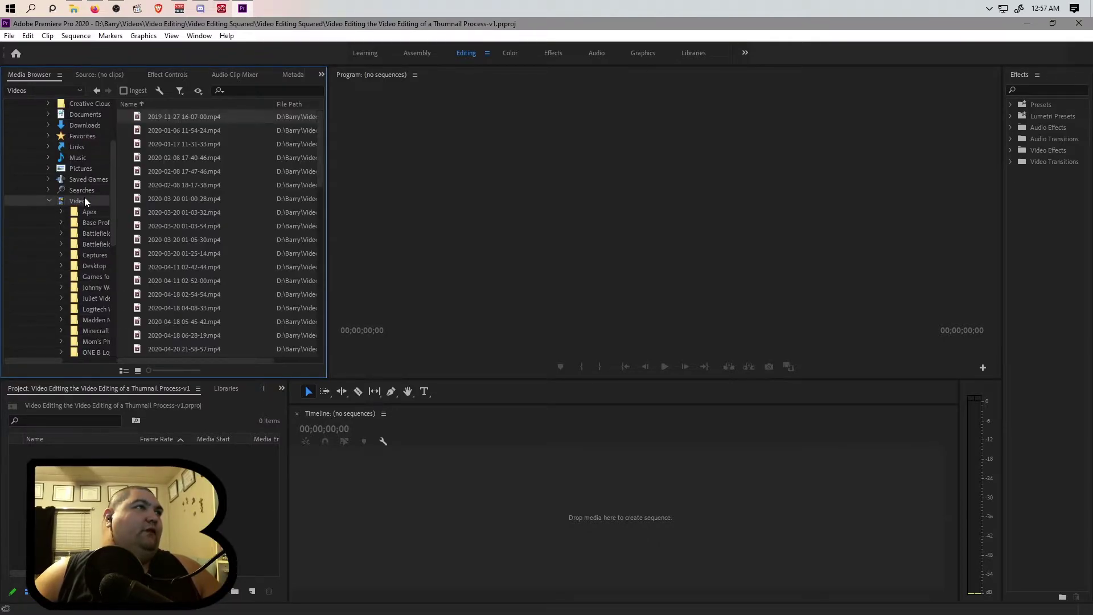
click(74, 9)
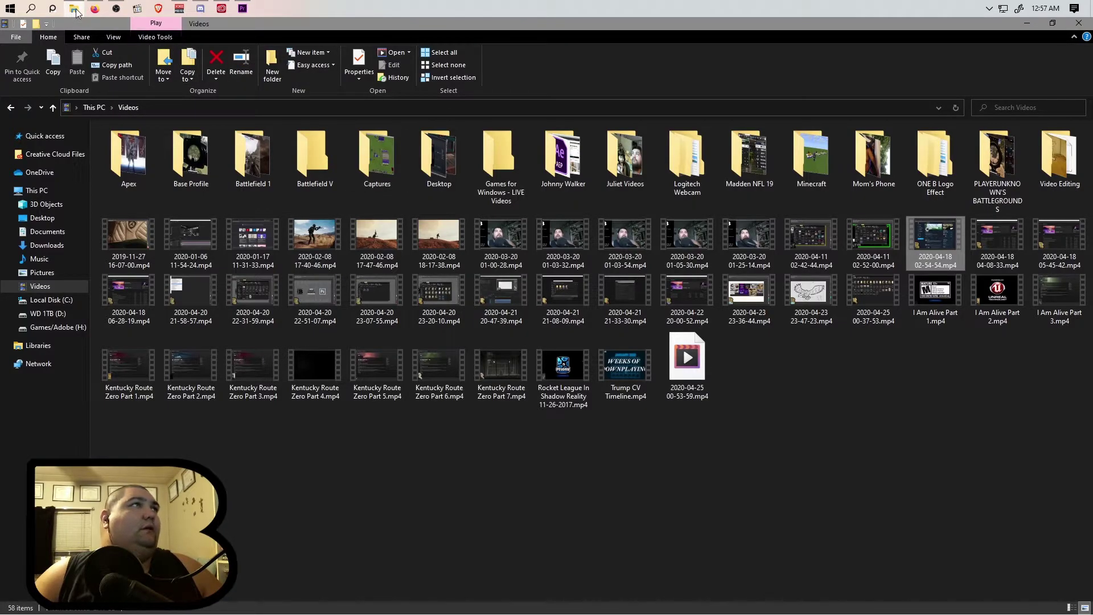
mouse_move(76, 12)
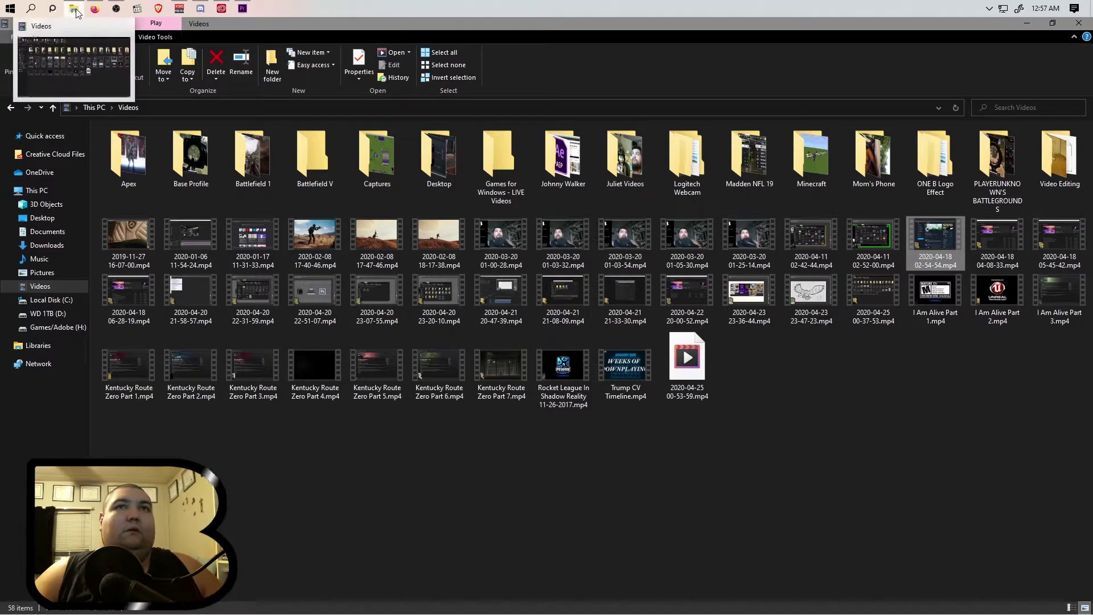
click(242, 12)
scroll(205, 257, down, 1)
click(211, 250)
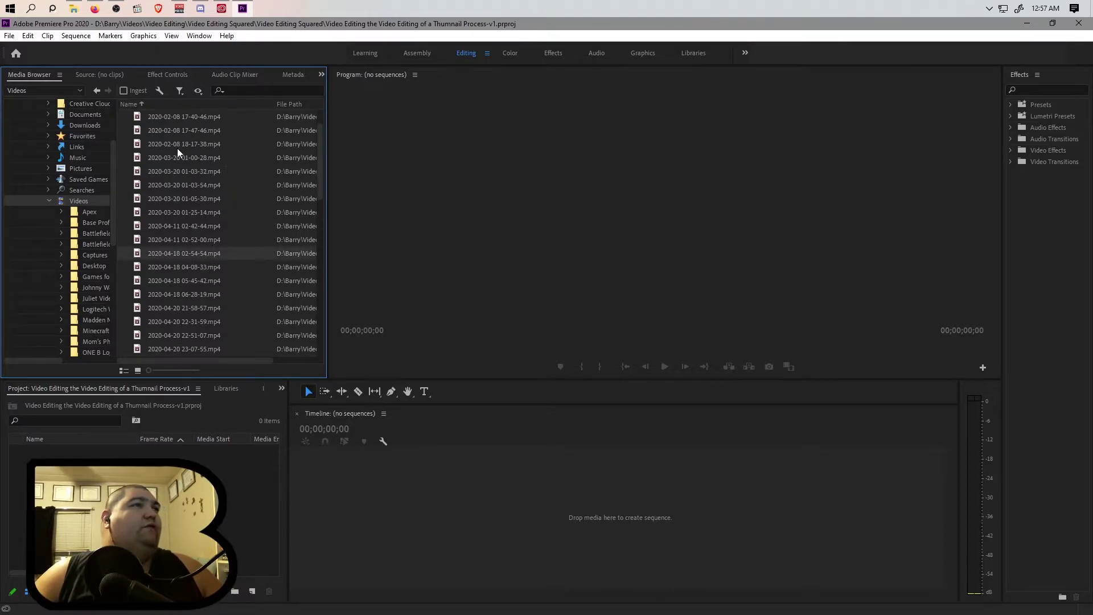
click(73, 8)
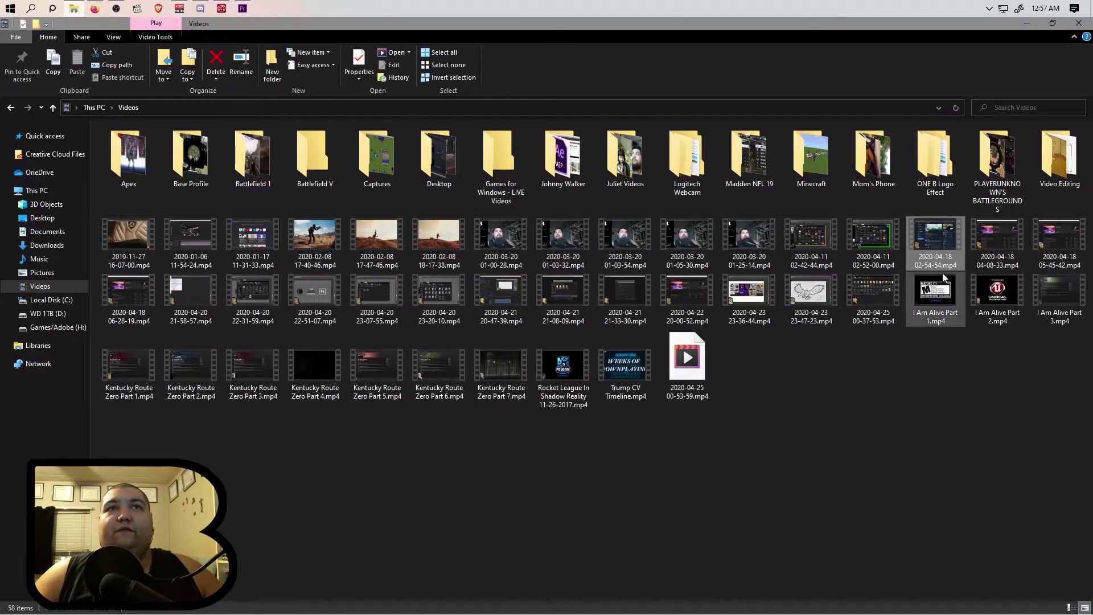
click(242, 8)
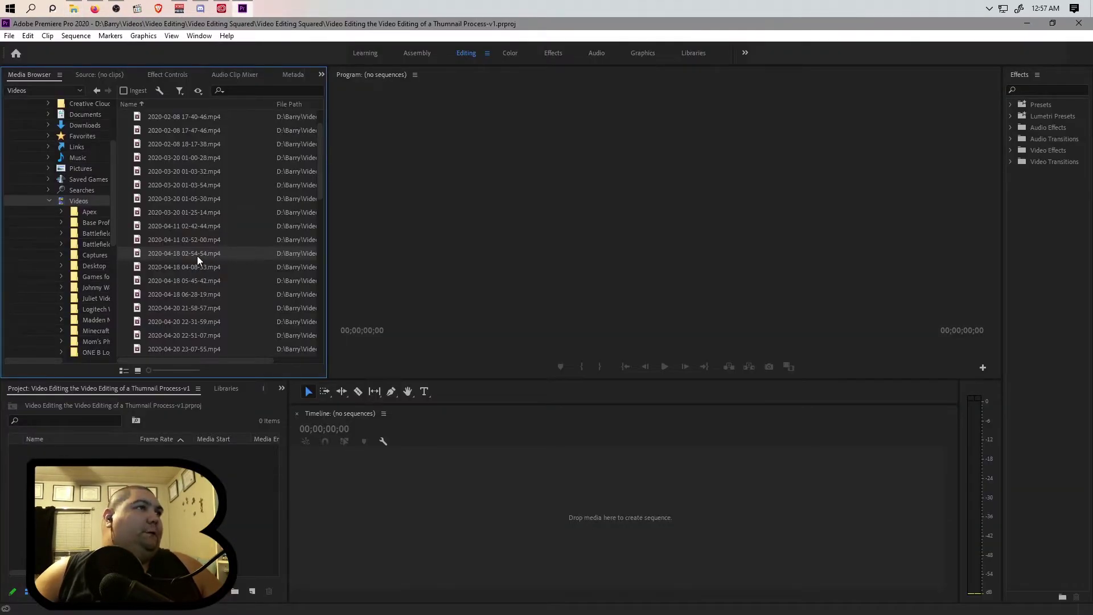
drag(197, 260, 149, 427)
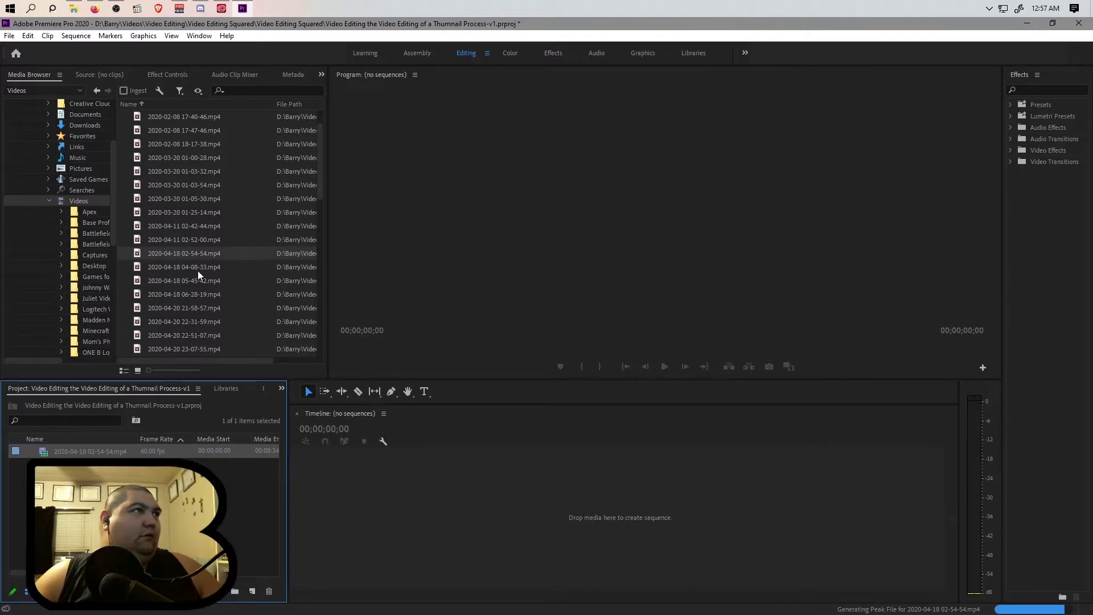
click(47, 200)
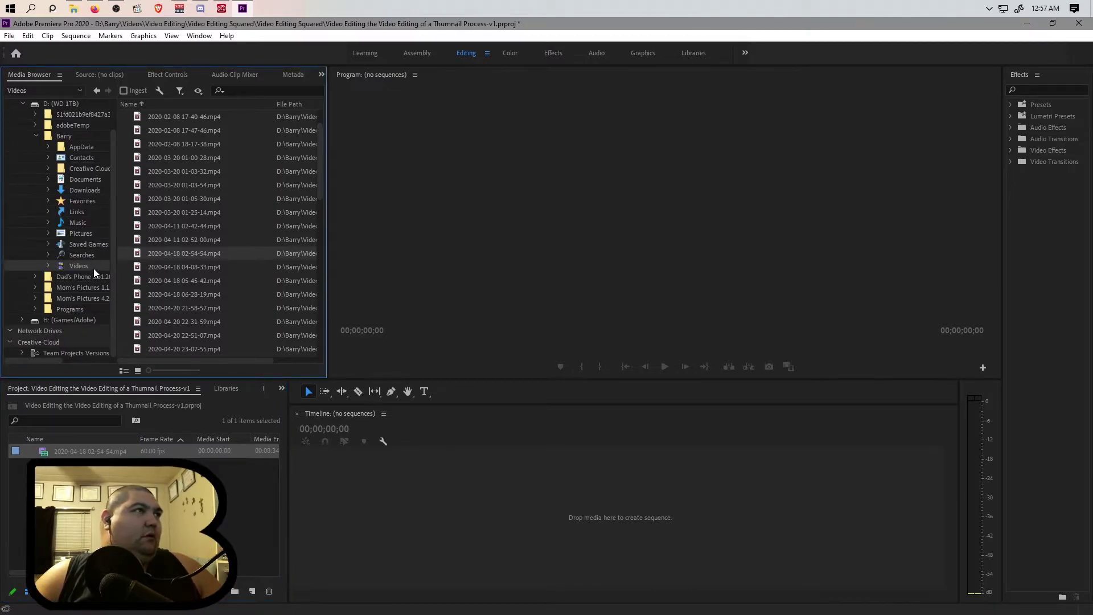
click(34, 136)
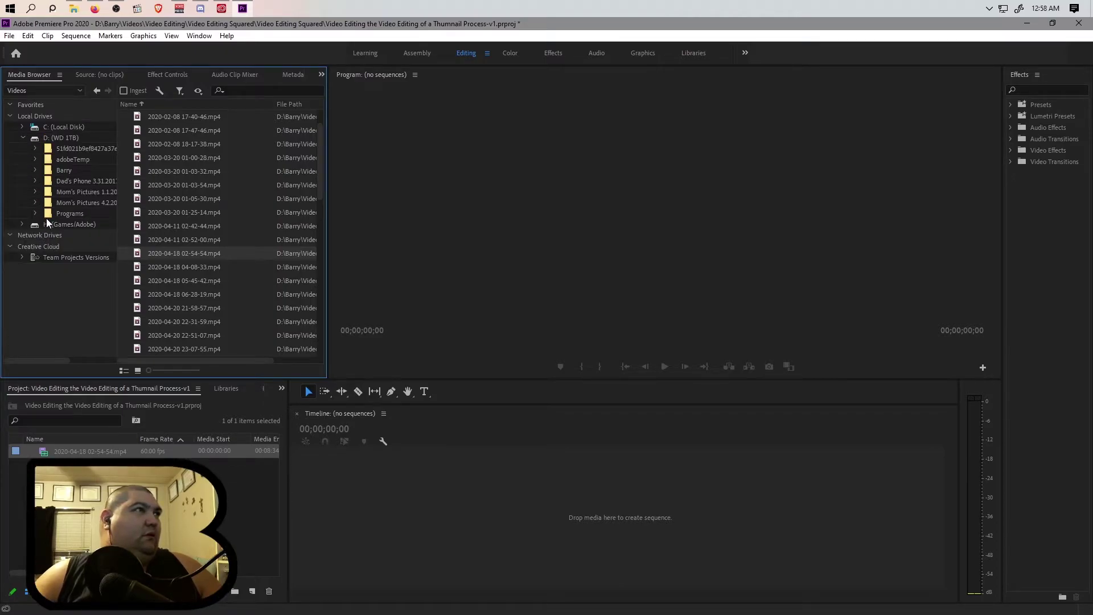
click(36, 170)
click(48, 299)
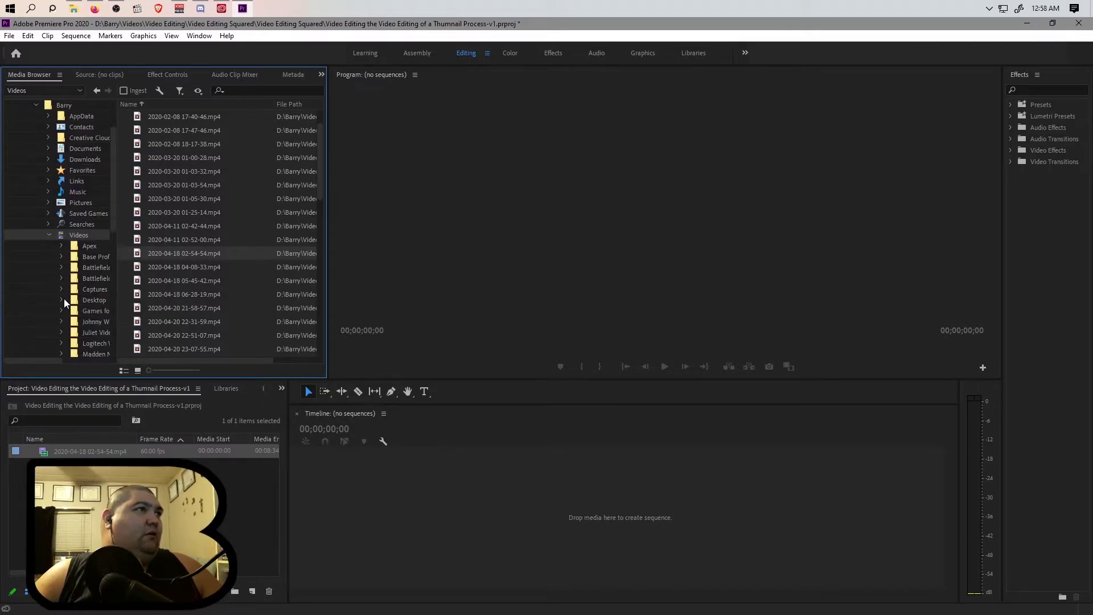
- Browse to Video Editing > The One B > YouTube and import YouTube_Endscreen_v1.mp4
scroll(64, 298, down, 5)
double_click(111, 294)
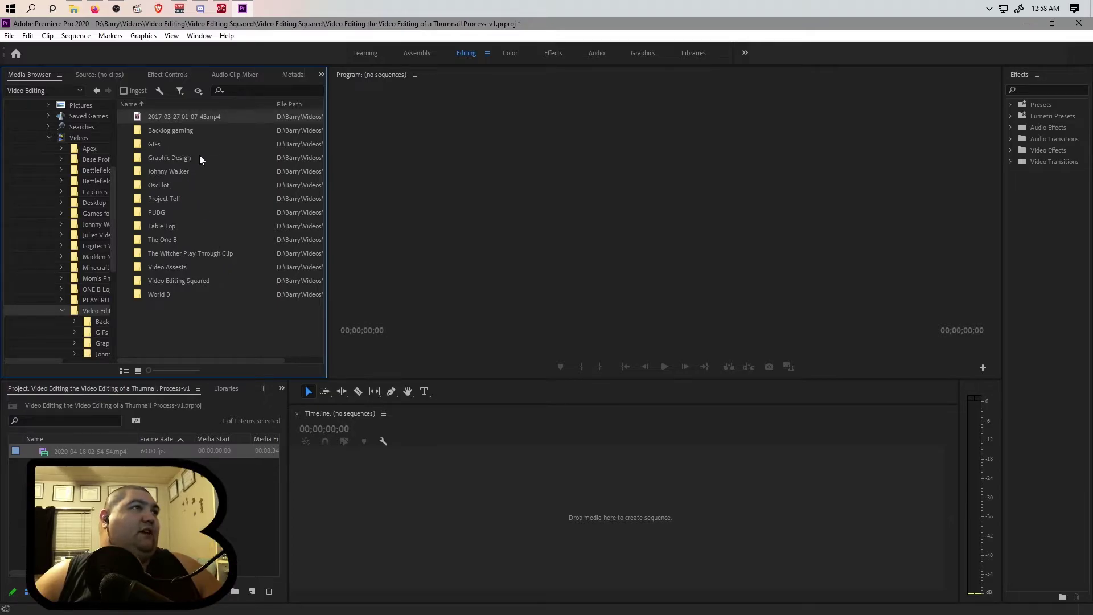
double_click(206, 281)
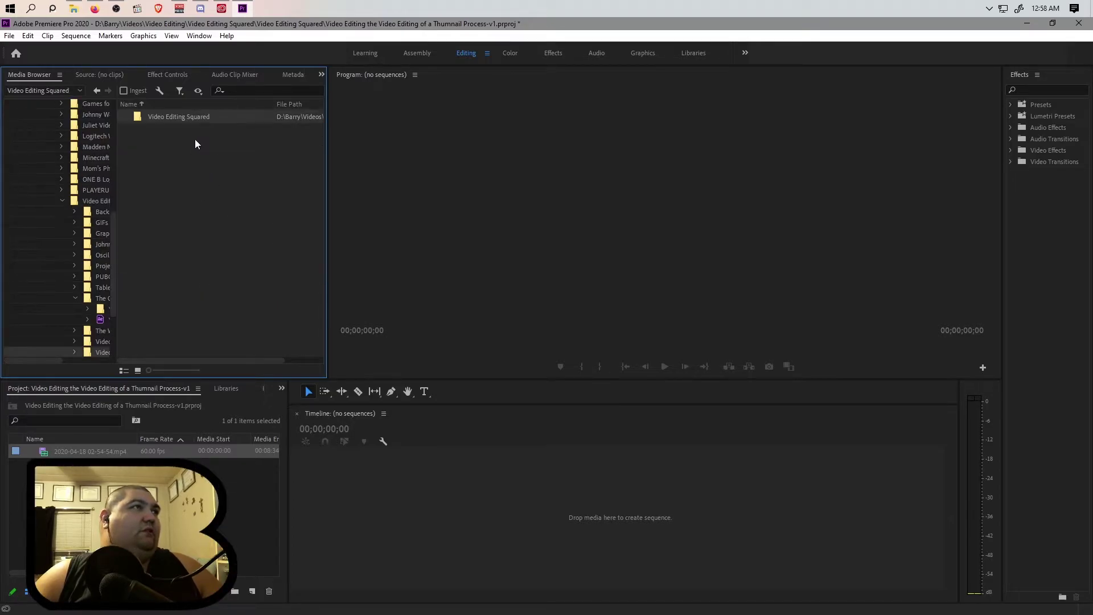
double_click(182, 118)
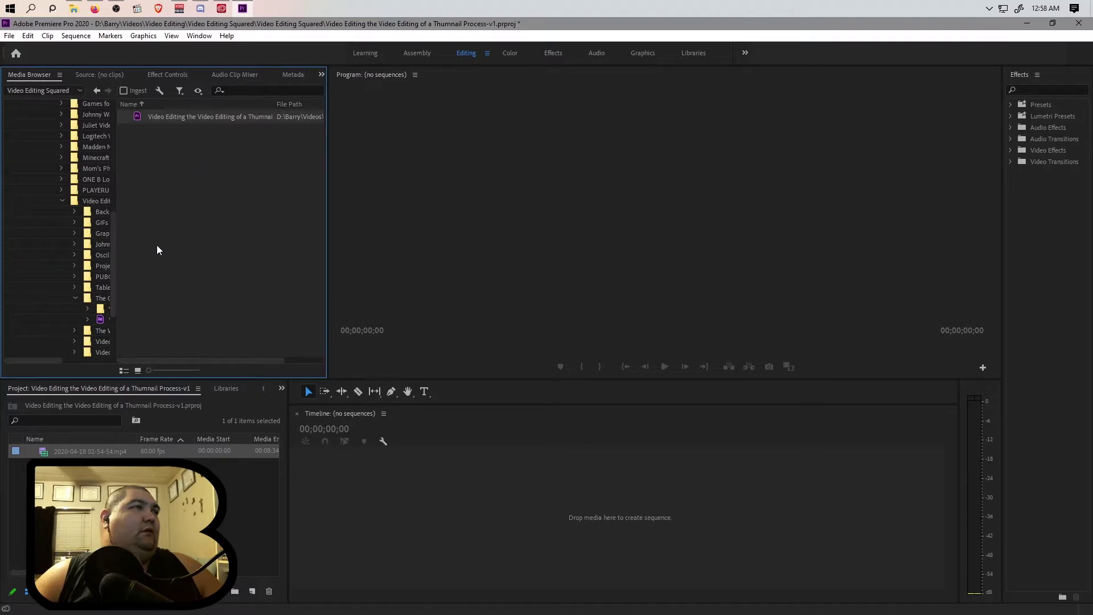
click(96, 202)
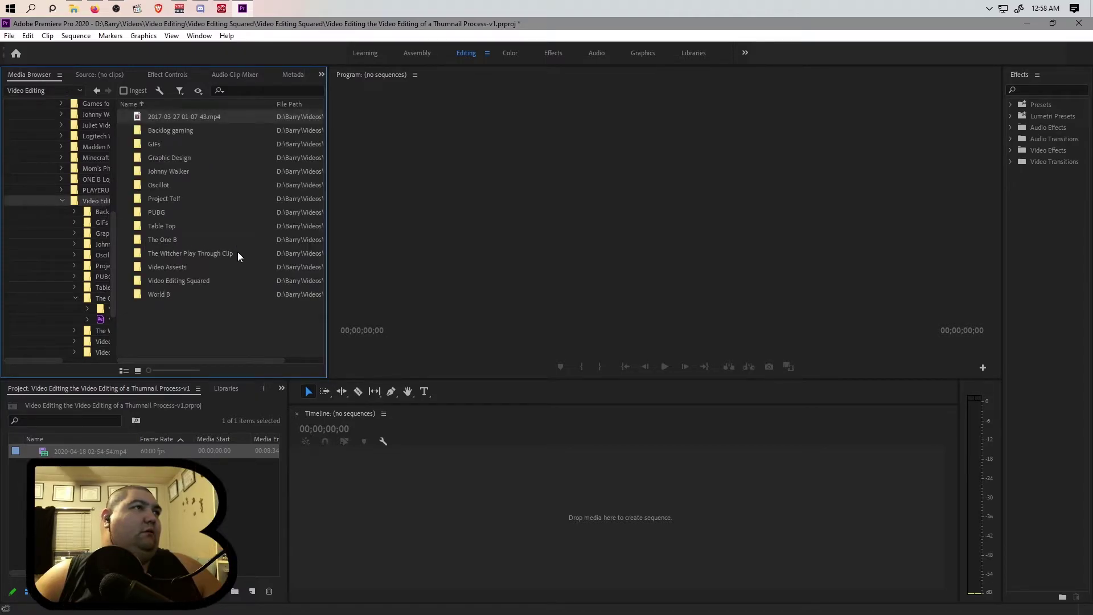
double_click(175, 244)
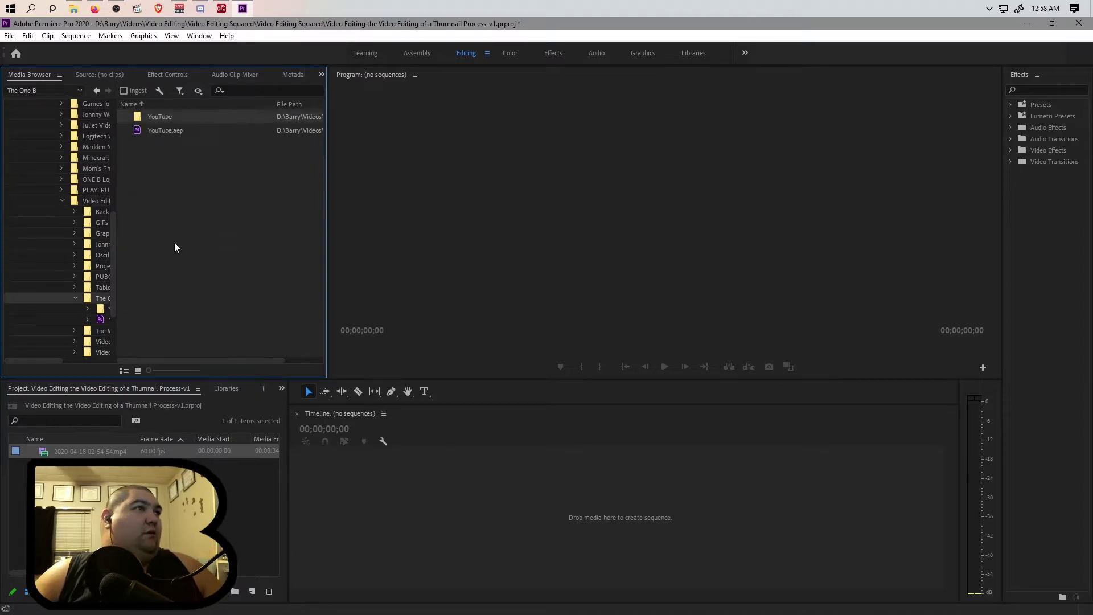
double_click(164, 119)
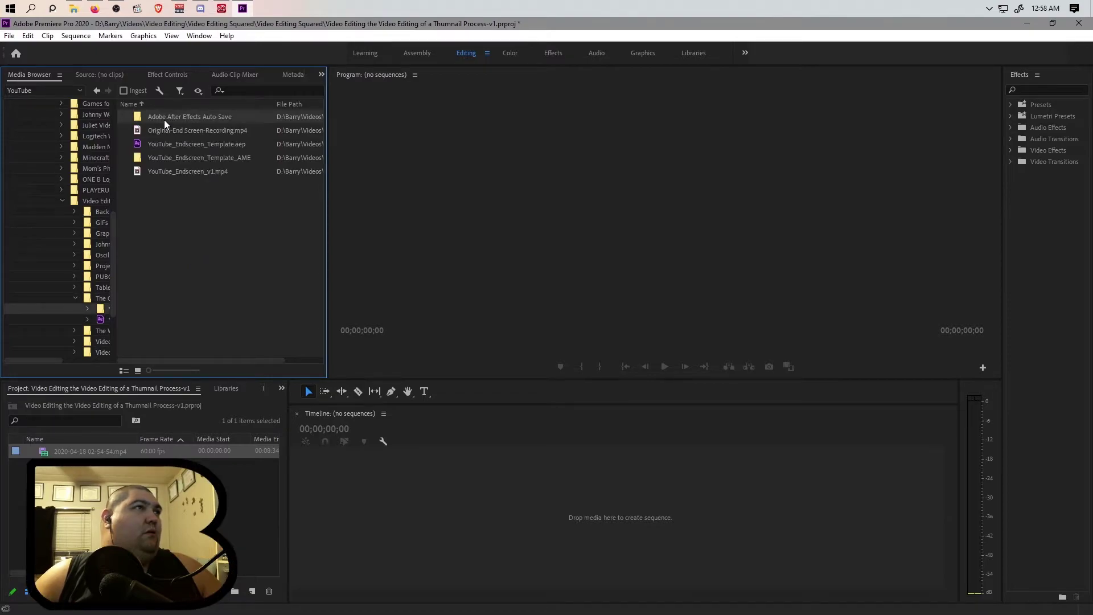
double_click(193, 172)
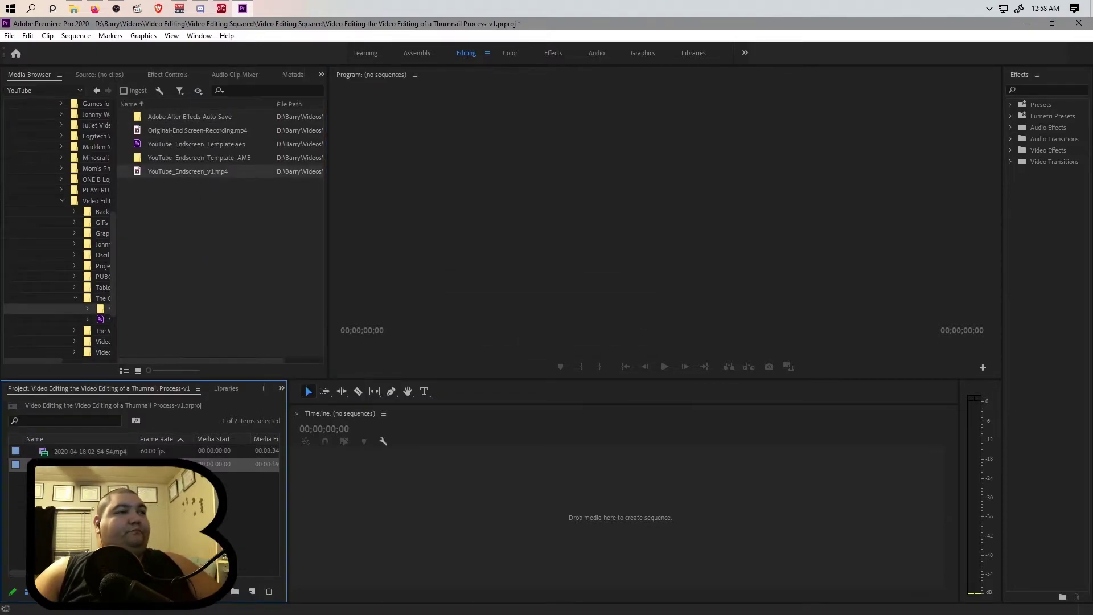
- Build a sequence from the 02-54-54 recording, unlink it, and delete the extra A1–A3 audio clips
drag(90, 451, 355, 484)
click(466, 552)
right_click(472, 547)
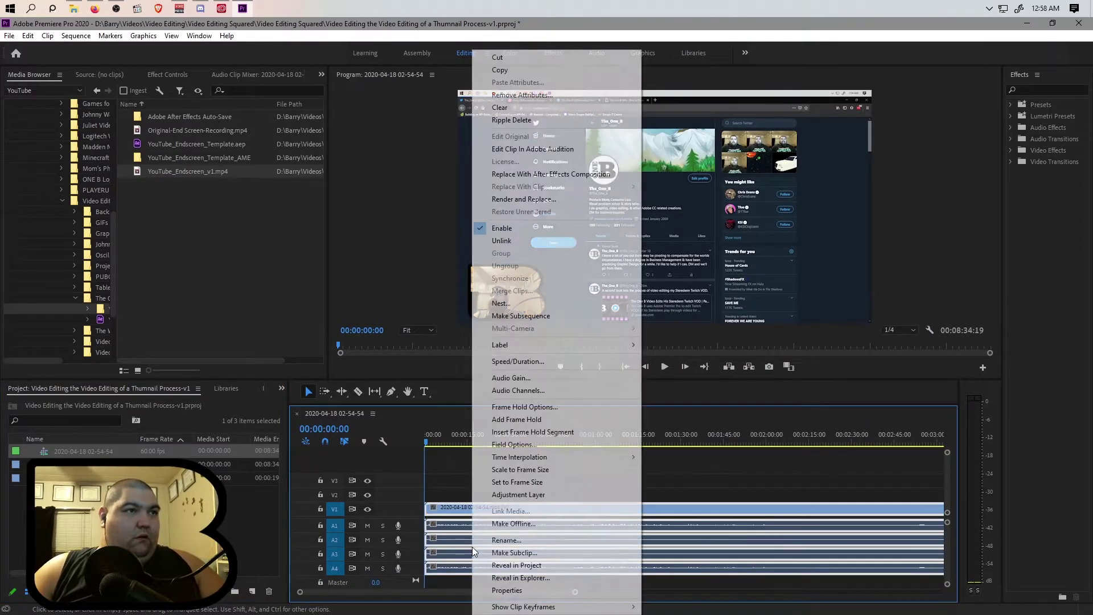
click(528, 241)
shift+click(500, 554)
shift+click(497, 535)
key(Delete)
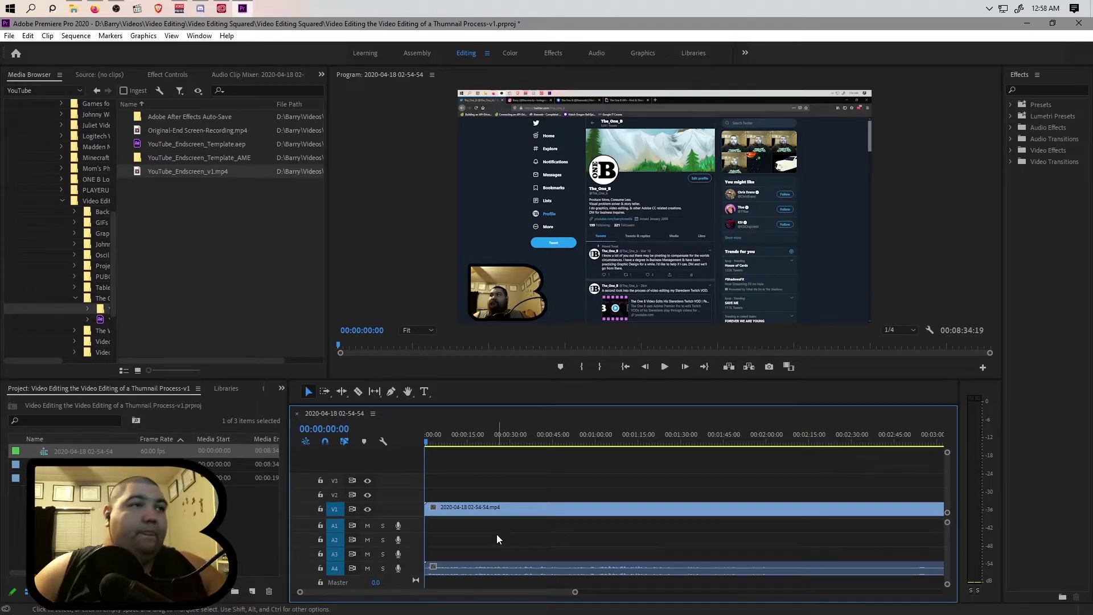
- Delete the empty video track, then remove all remaining empty audio and video tracks
right_click(406, 495)
click(454, 403)
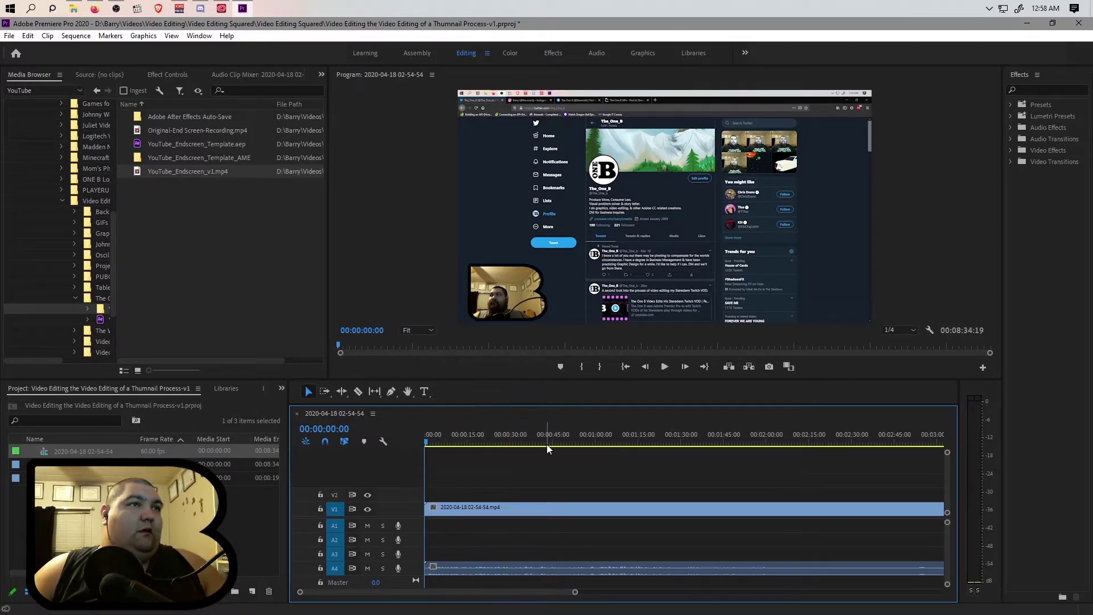
right_click(399, 497)
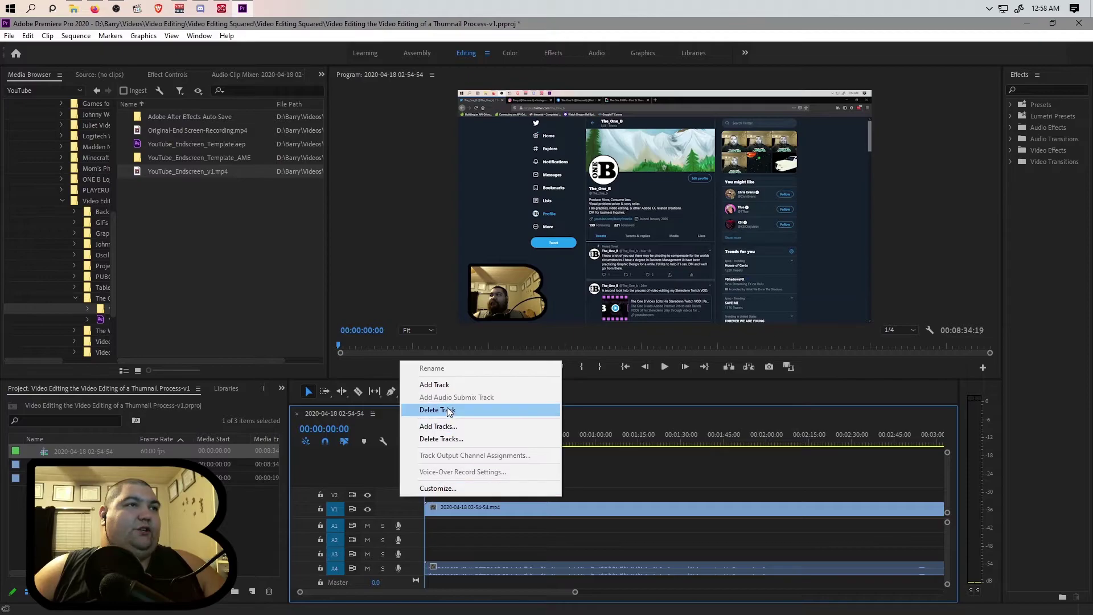
click(445, 441)
click(472, 316)
click(472, 266)
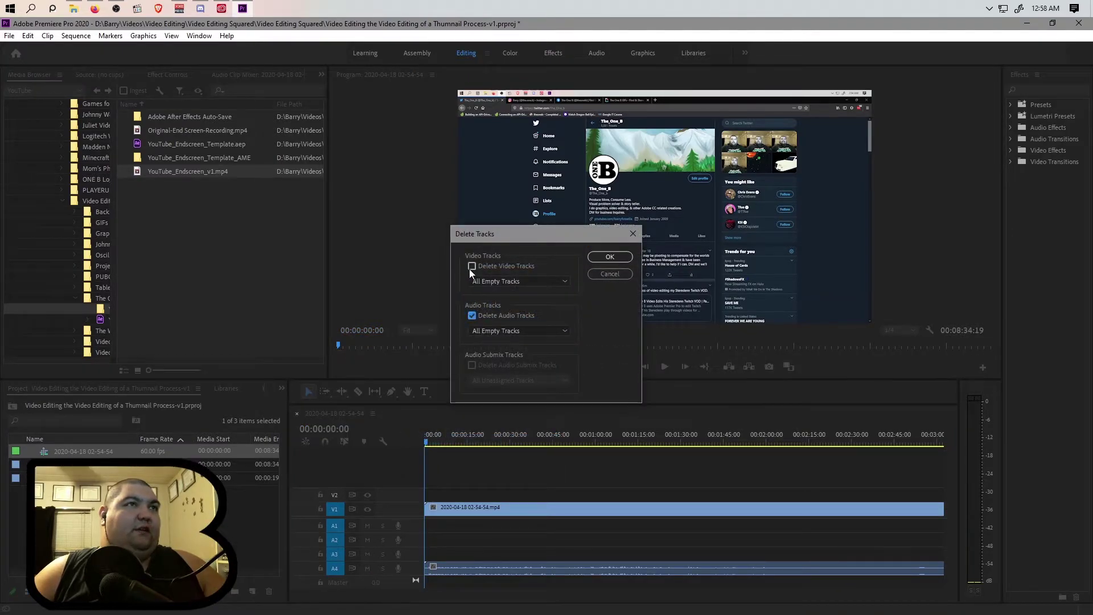
click(609, 259)
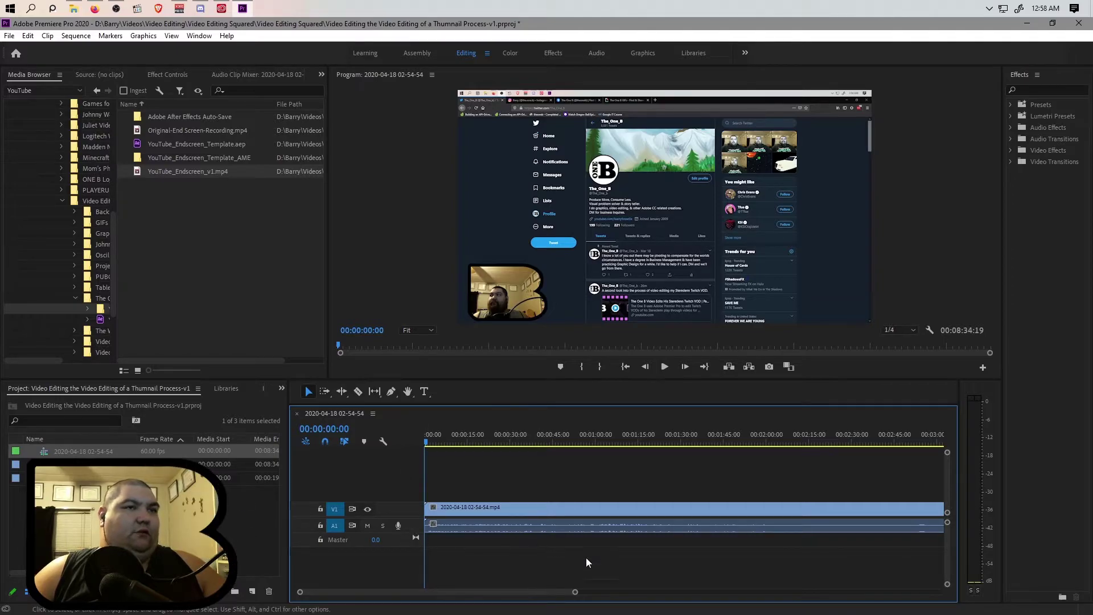
drag(575, 592, 783, 591)
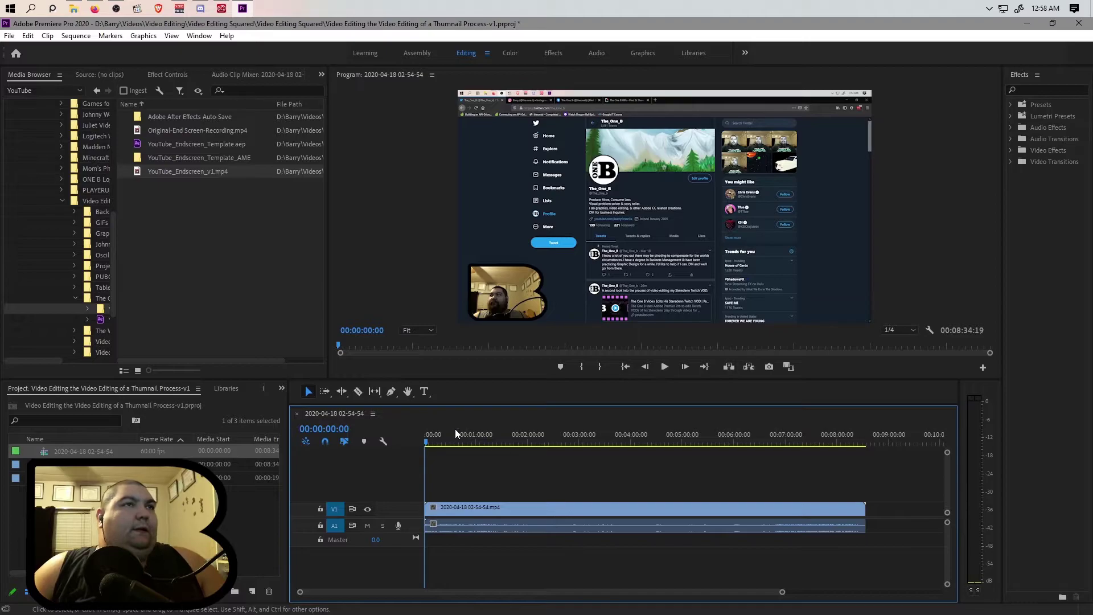
key(space)
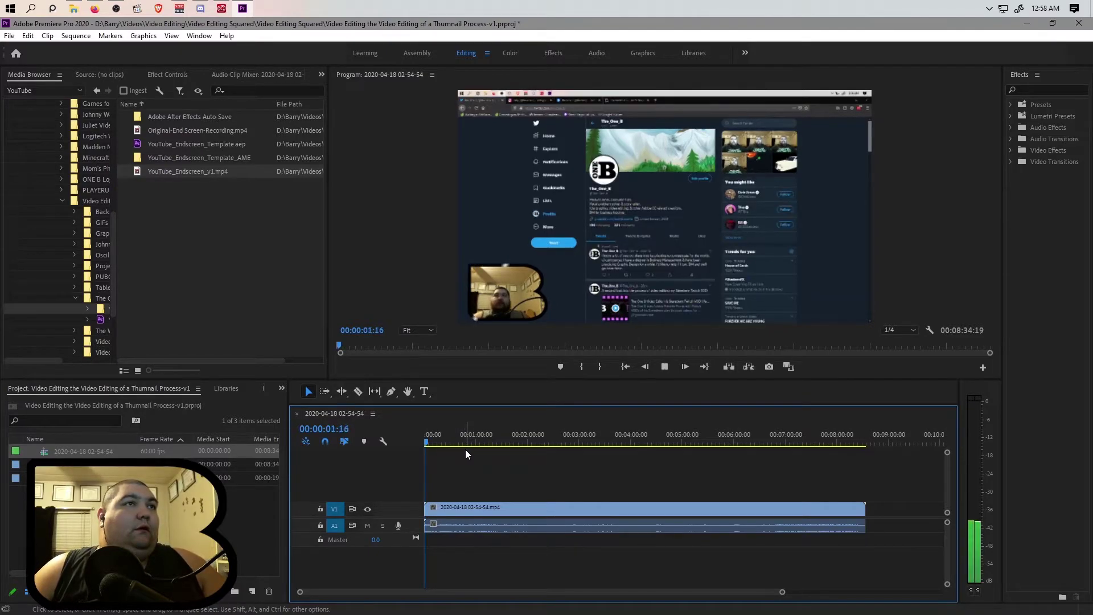
key(space)
scroll(556, 601, up, 5)
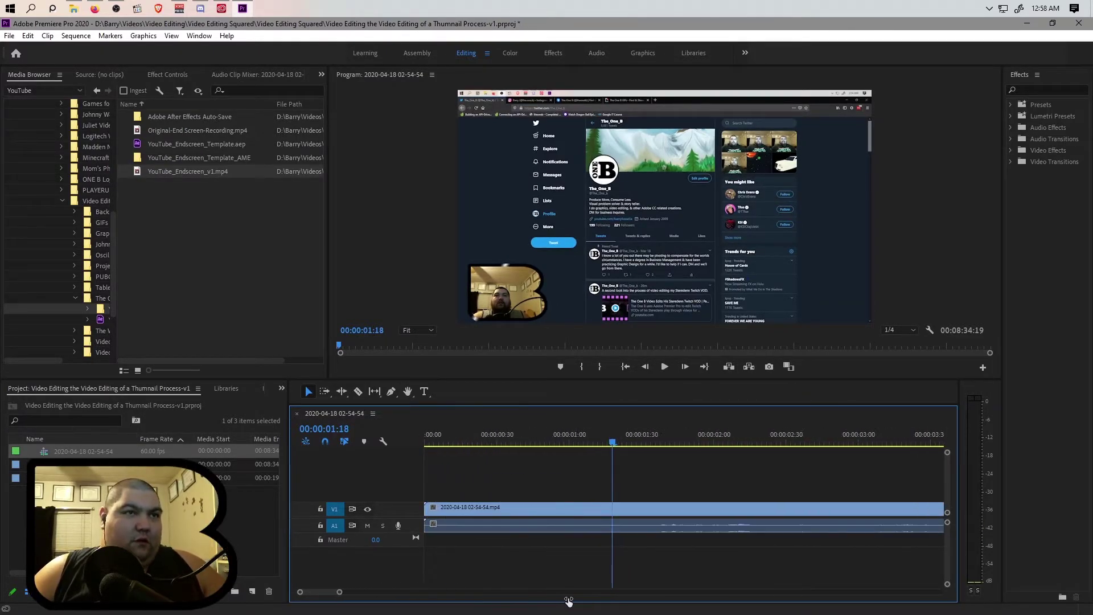
scroll(570, 600, down, 1)
key(space)
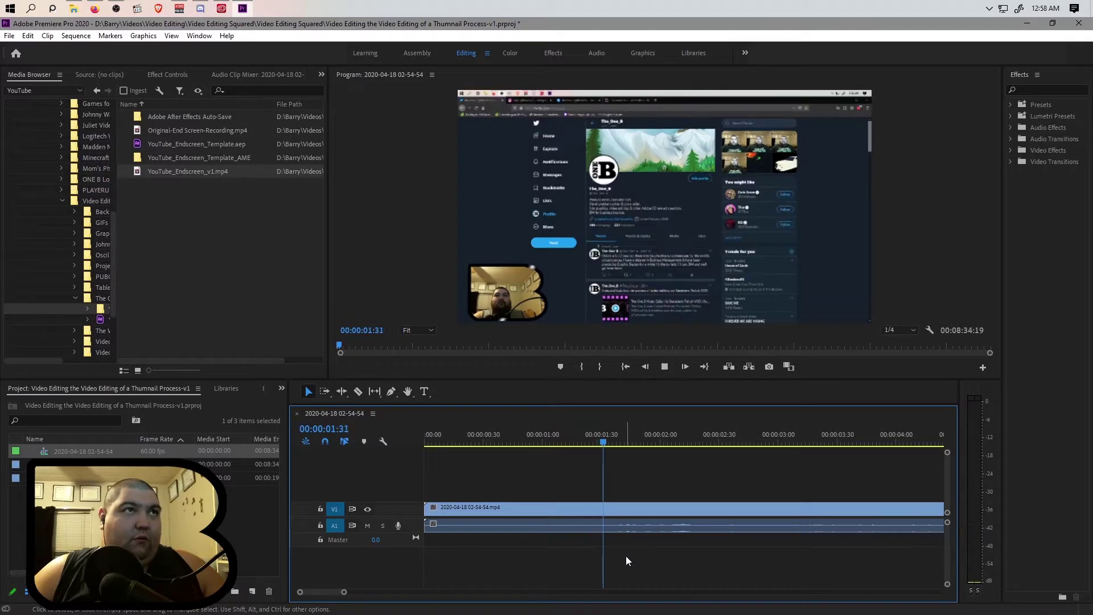
key(space)
drag(621, 442, 553, 450)
key(space)
key(space)
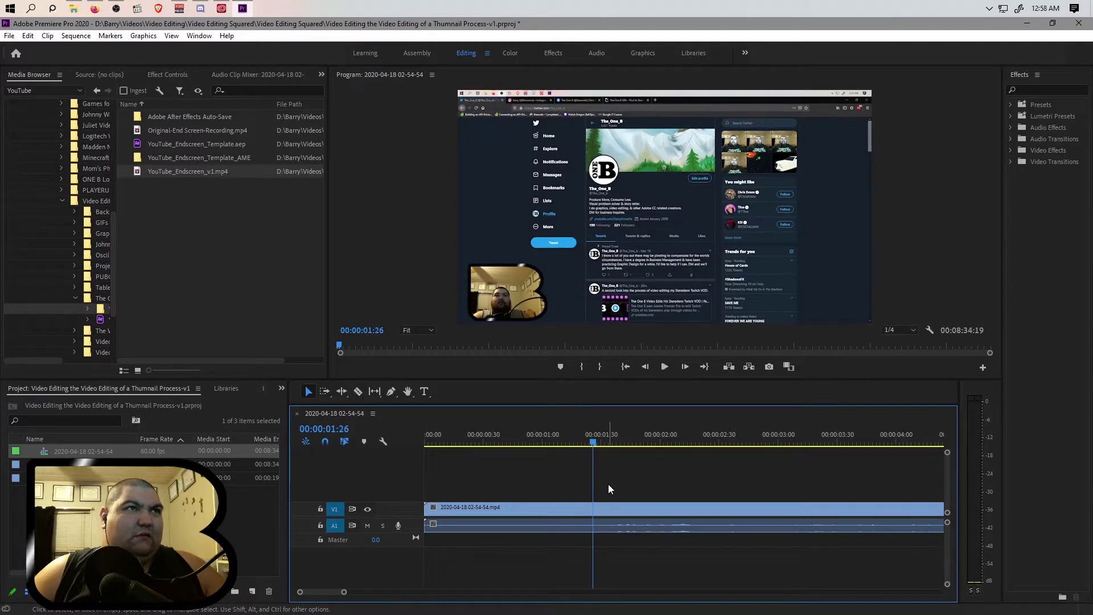
click(430, 512)
right_click(450, 523)
click(450, 522)
shift+click(450, 509)
right_click(450, 509)
click(483, 258)
drag(450, 518, 637, 514)
key(ctrl+z)
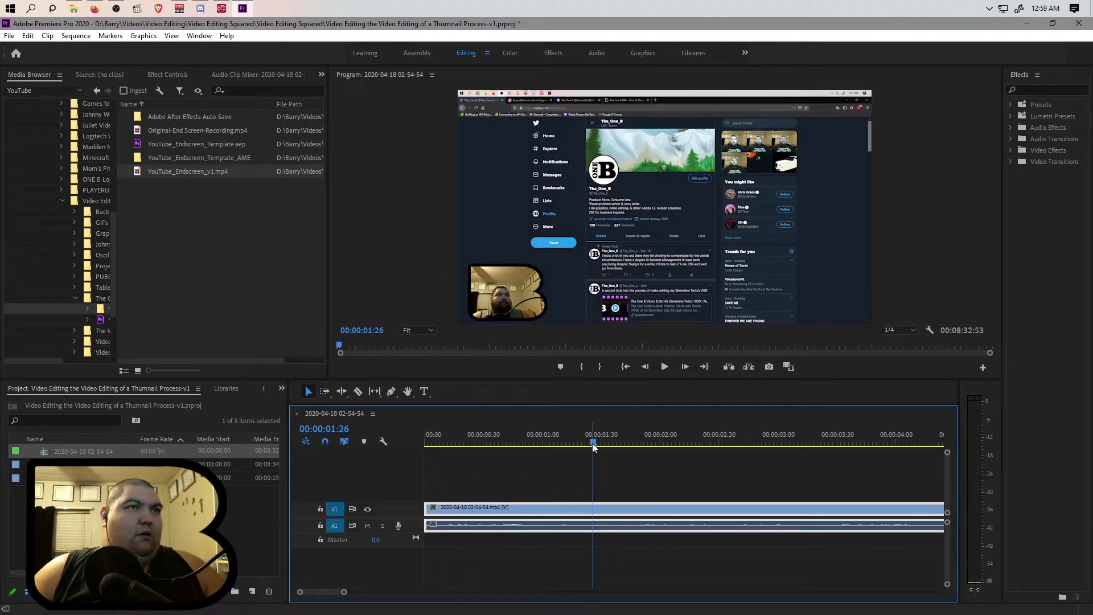
key(Home)
key(space)
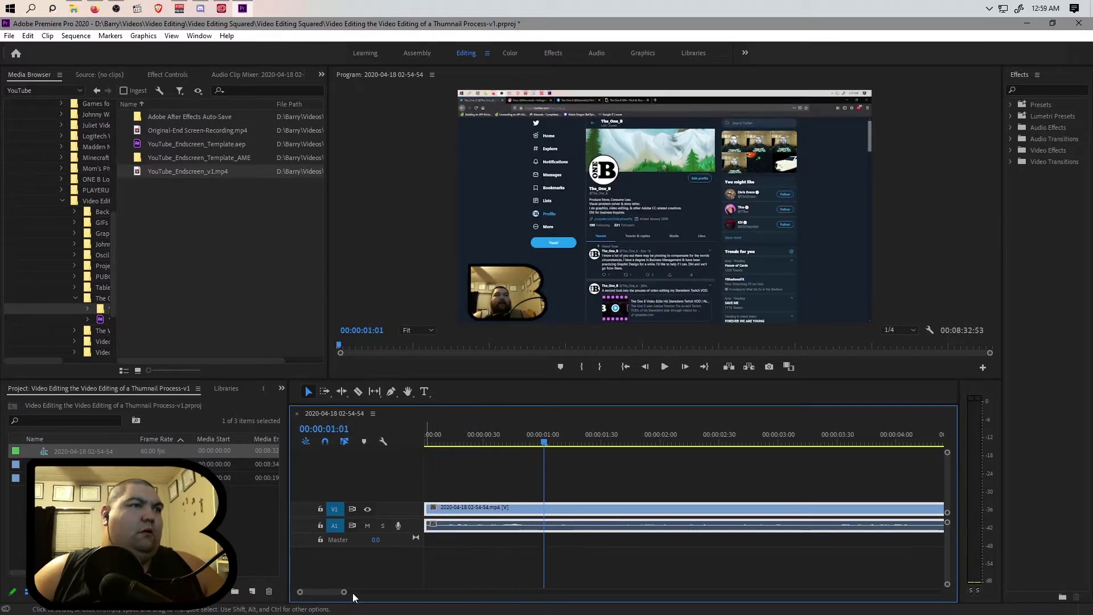
drag(351, 593, 823, 592)
- Trim the recording's tail back to the playhead at 00:08:25:43, then zoom out to the start
click(783, 442)
key(space)
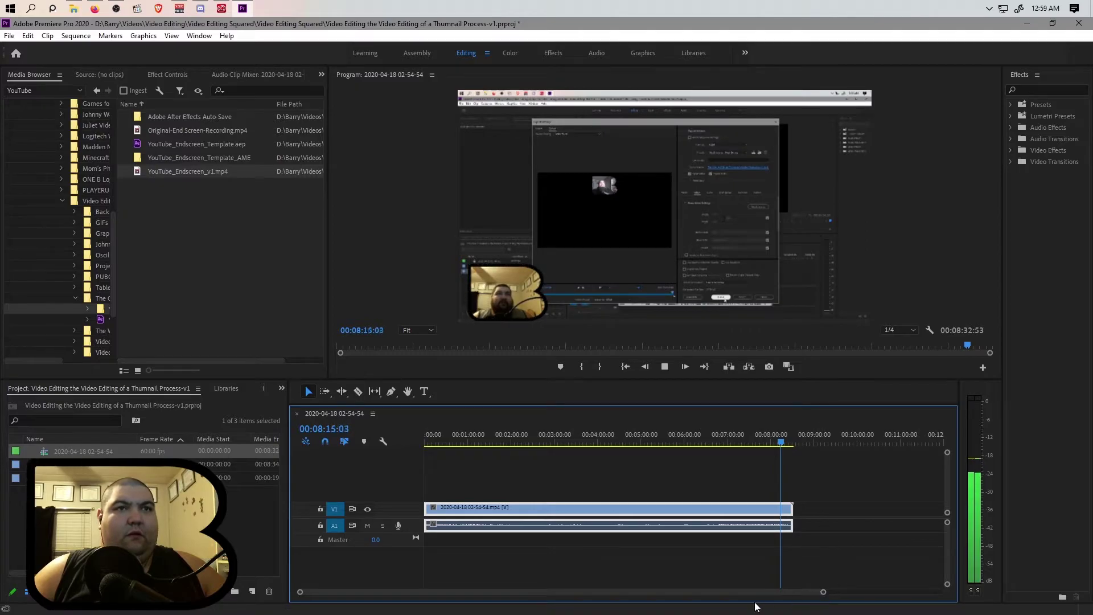
drag(822, 593, 661, 596)
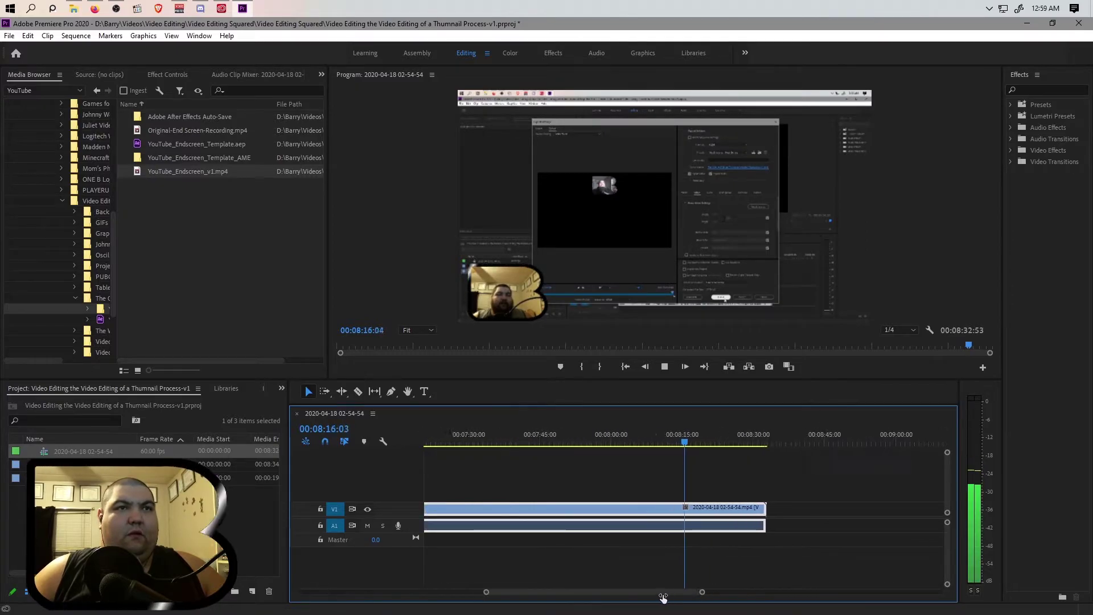
click(726, 443)
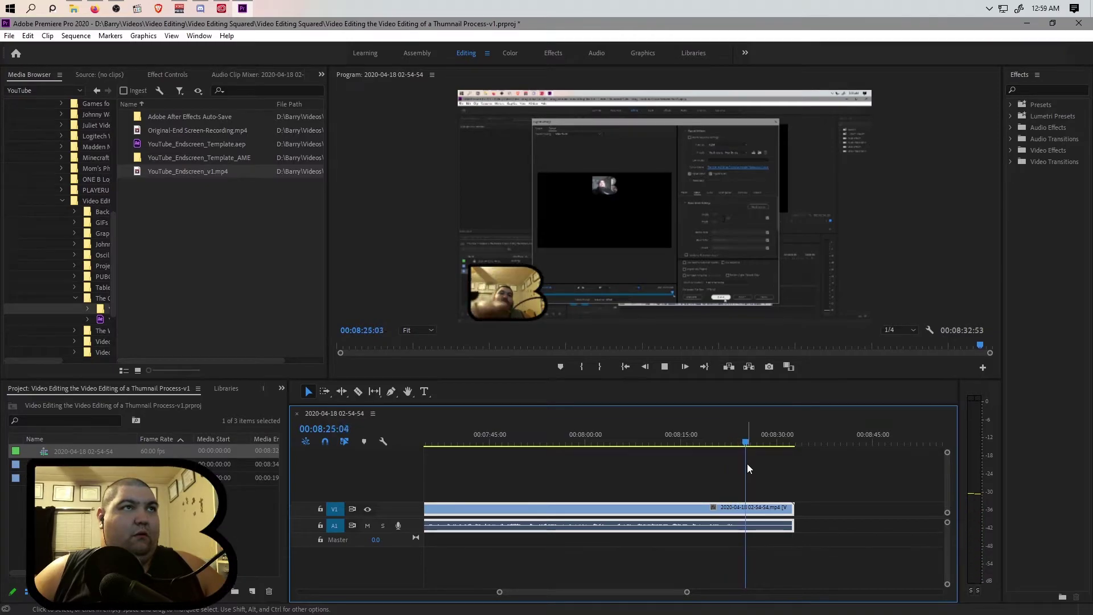
key(space)
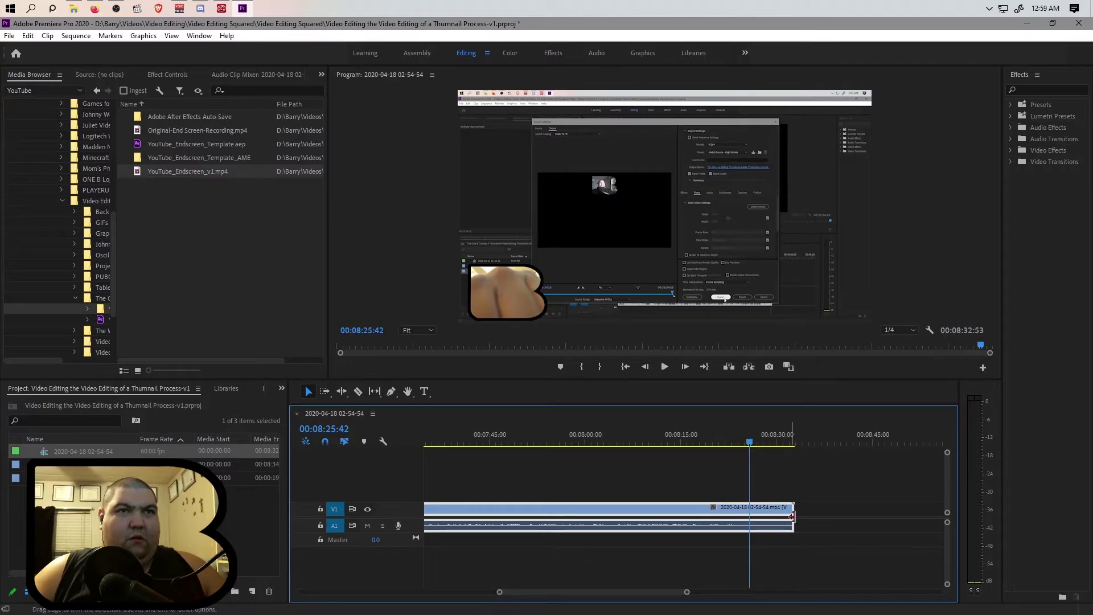
drag(793, 518, 749, 518)
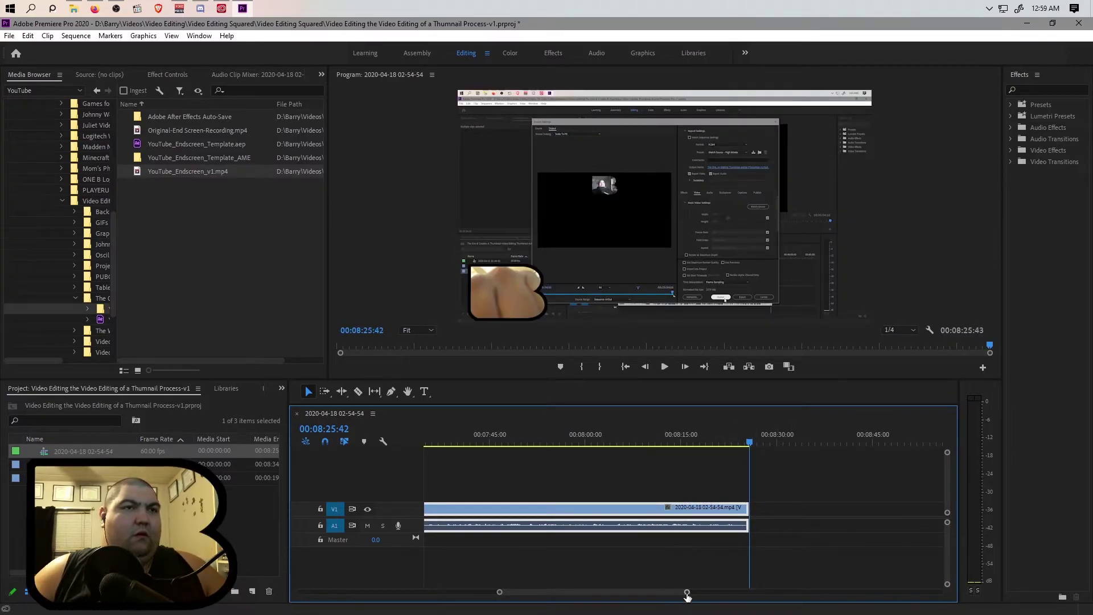
drag(687, 591, 922, 571)
drag(491, 442, 402, 450)
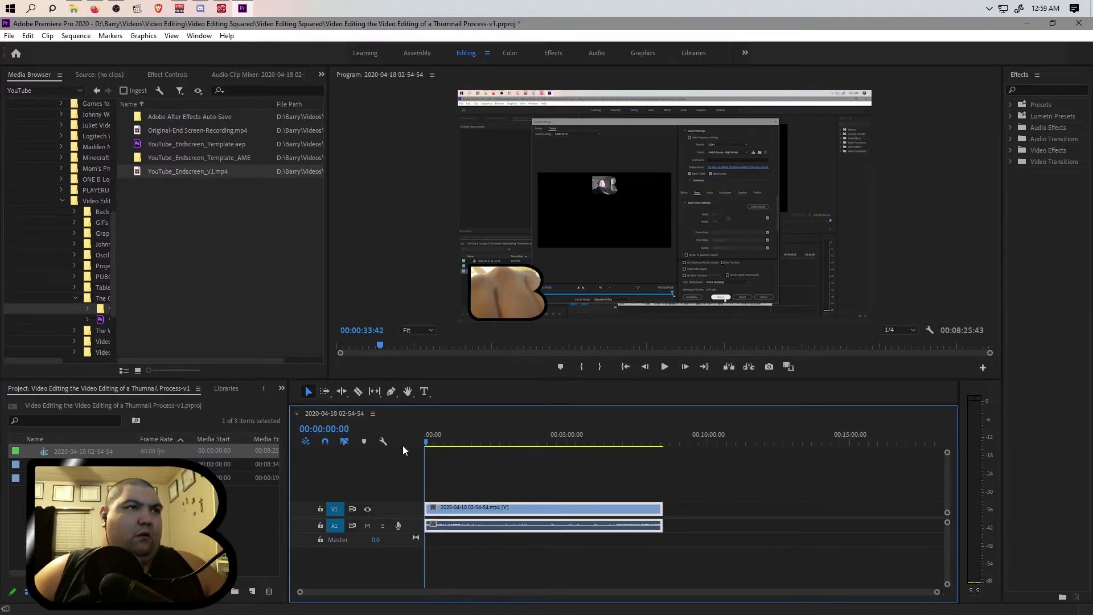
- Raise the recording's volume Level to 15.0 dB and place YouTube_Endscreen_v1.mp4 right after it
right_click(458, 526)
click(433, 555)
click(443, 521)
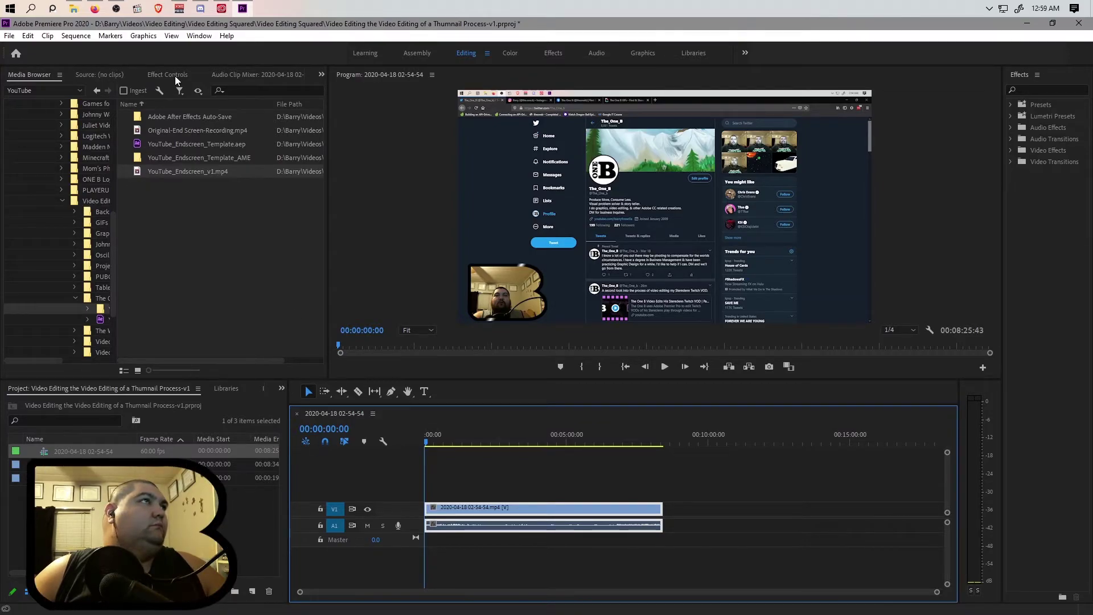
click(173, 77)
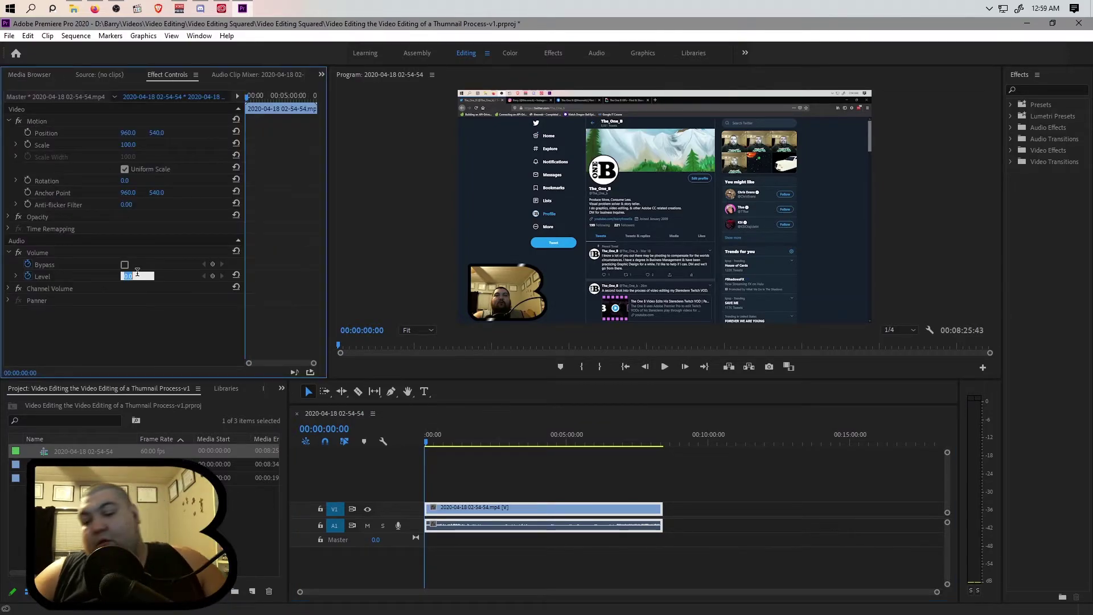
text(15)
key(Return)
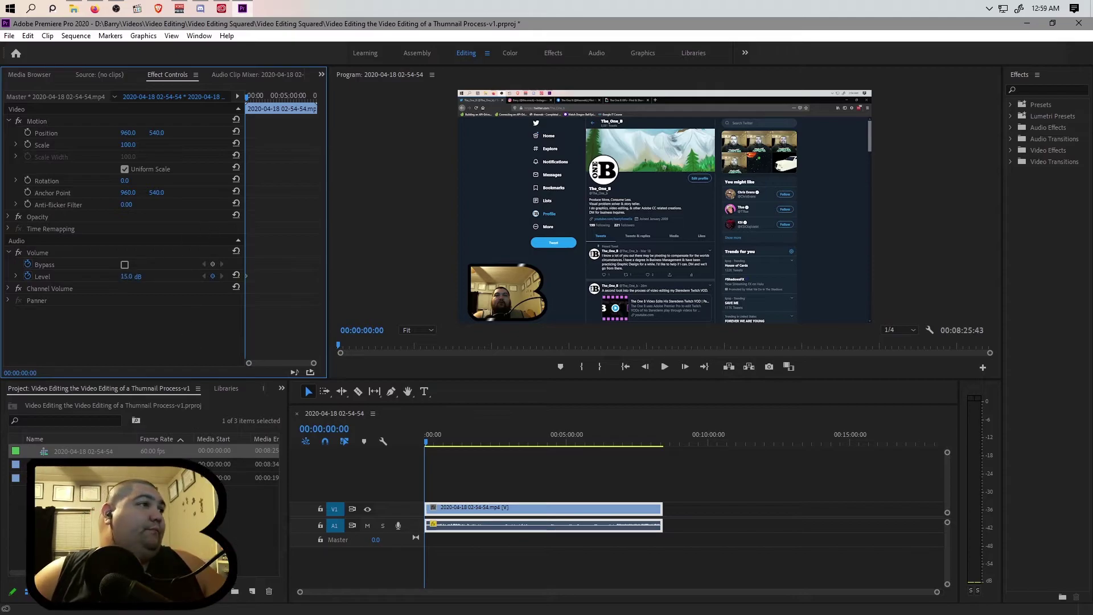
drag(85, 477, 670, 525)
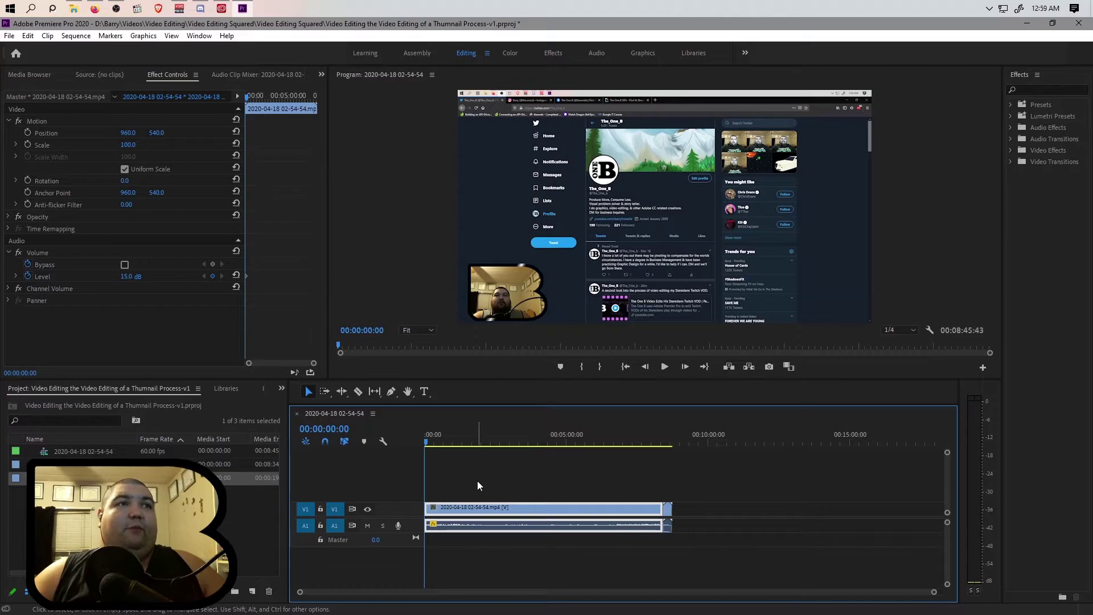
- Zoom in on the end-screen start and set the YouTube_Endscreen_v1.mp4 clip's volume Level to 15.0 dB
click(665, 440)
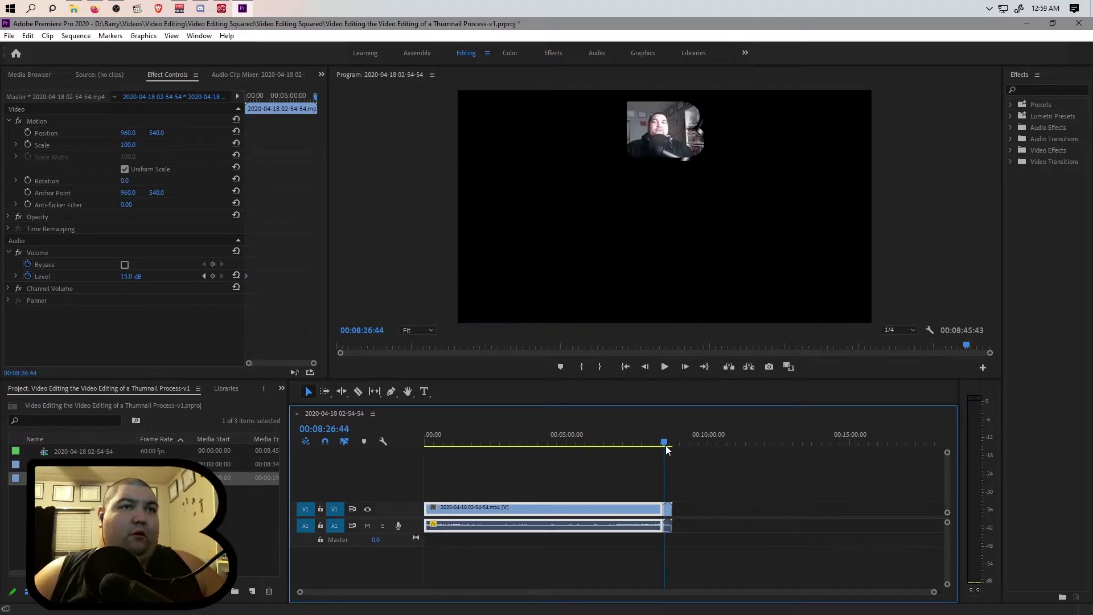
click(664, 443)
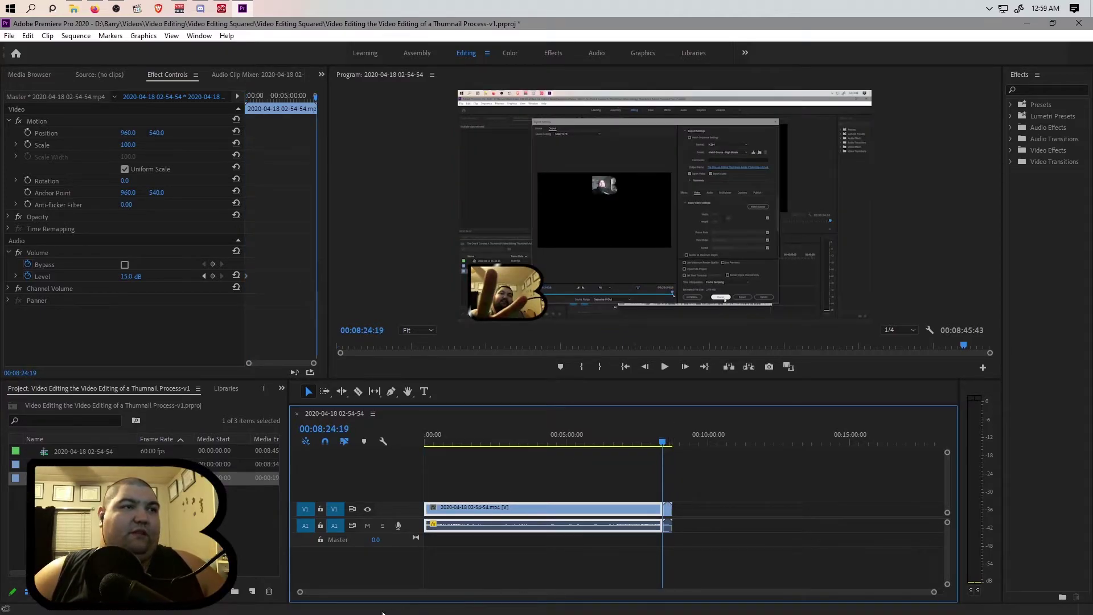
scroll(797, 593, up, 5)
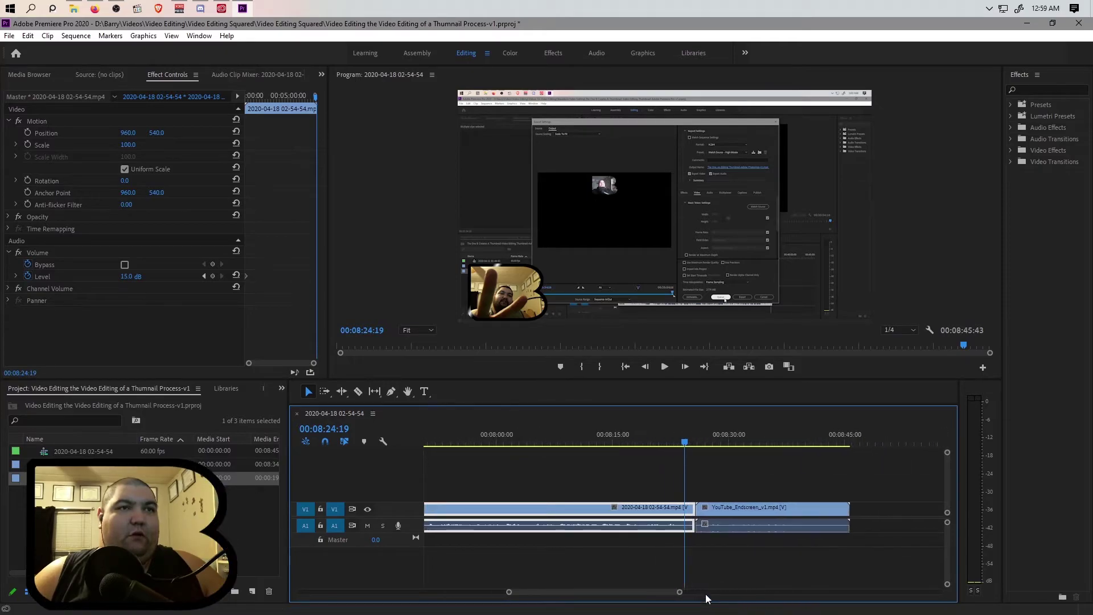
click(693, 444)
drag(692, 446, 695, 446)
scroll(679, 594, up, 4)
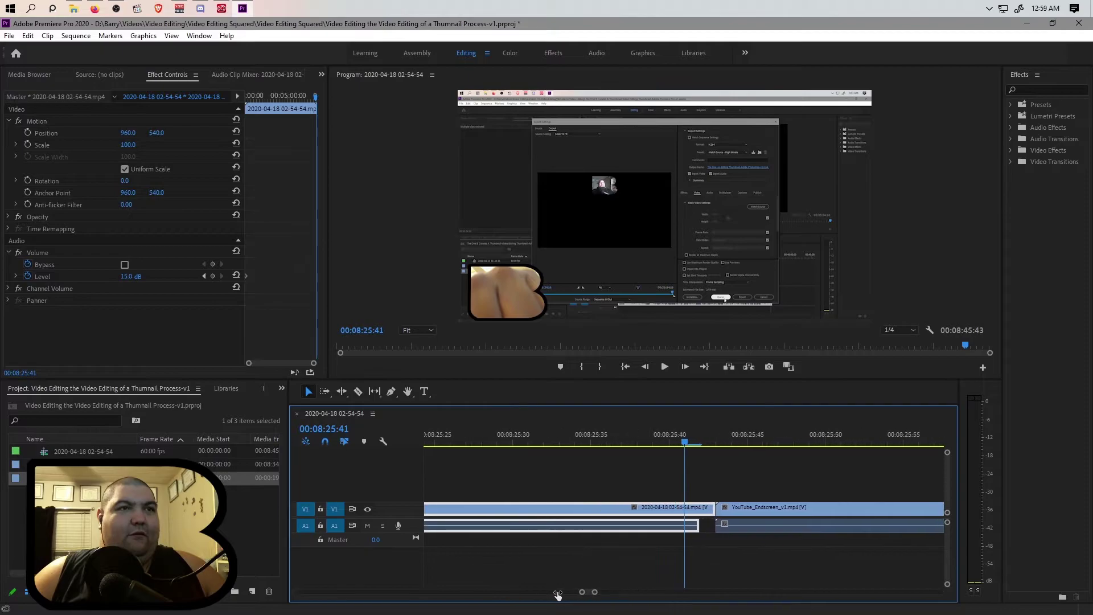
click(740, 525)
click(135, 275)
text(15)
key(Return)
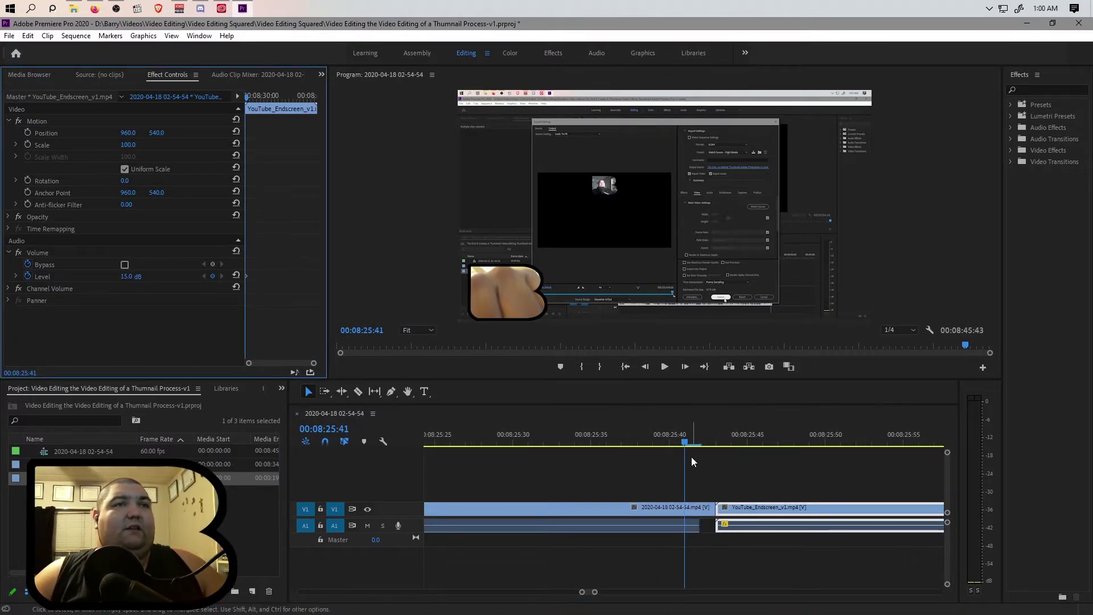
- Keyframe the end-screen volume so it drops from 15.0 dB to 5.0 dB further into the clip
drag(689, 452, 795, 515)
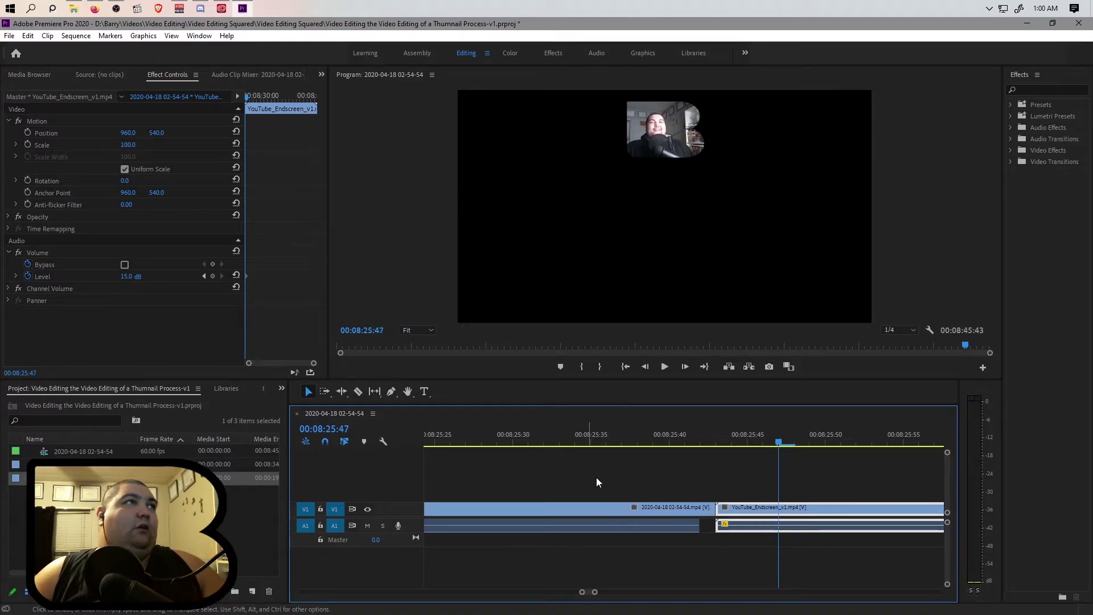
click(137, 275)
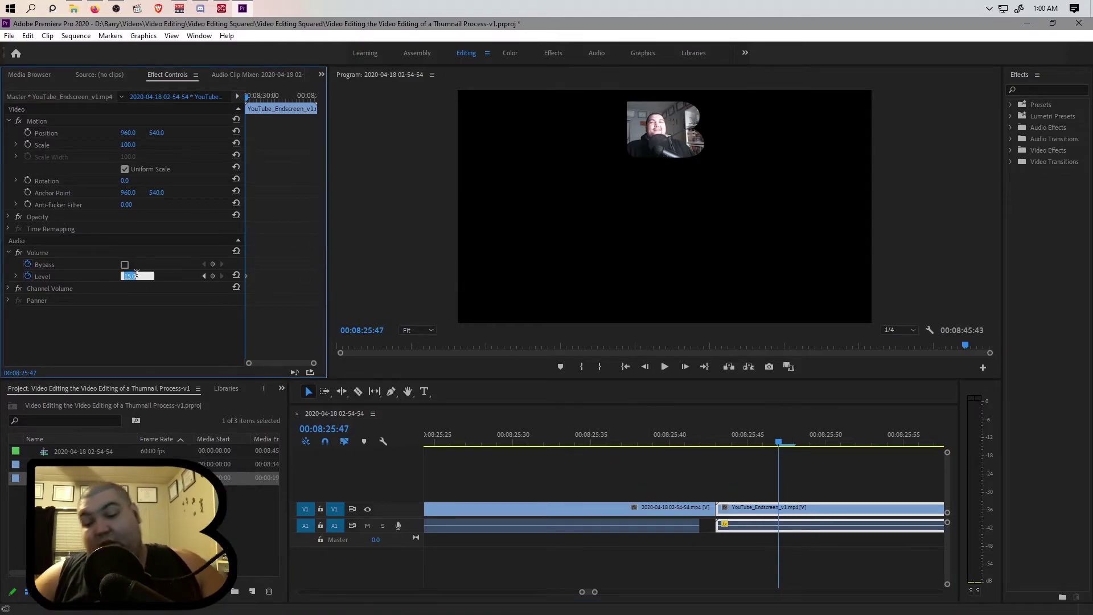
key(Return)
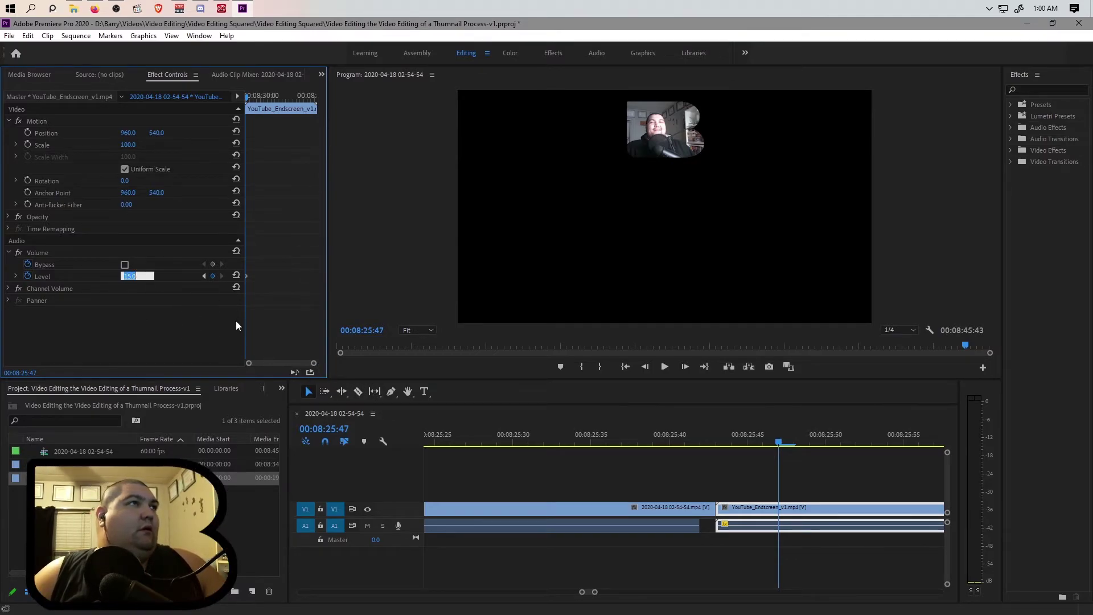
key(Return)
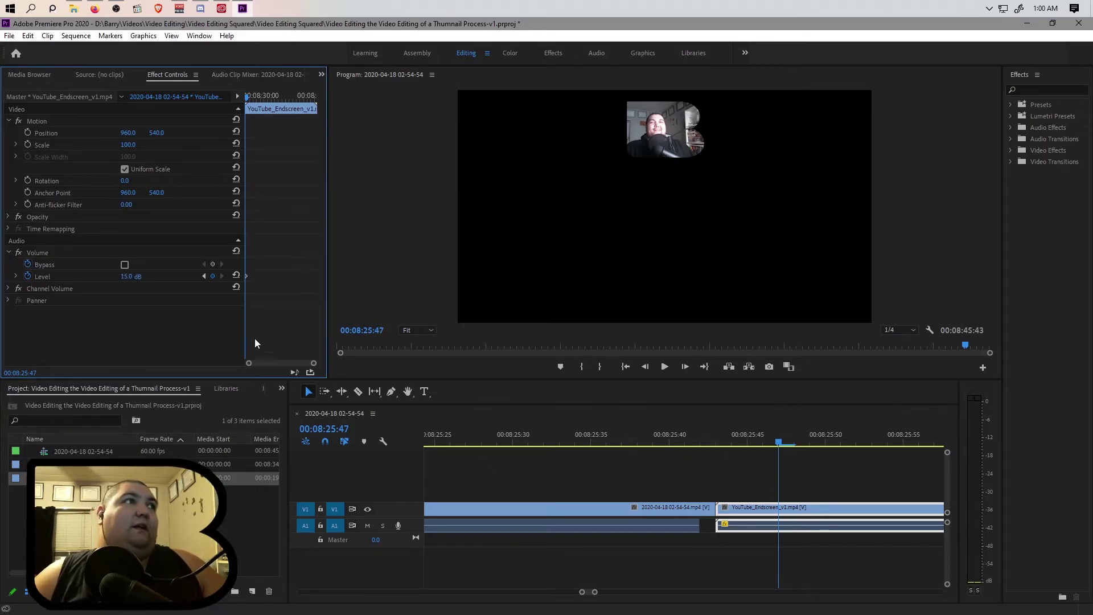
click(136, 276)
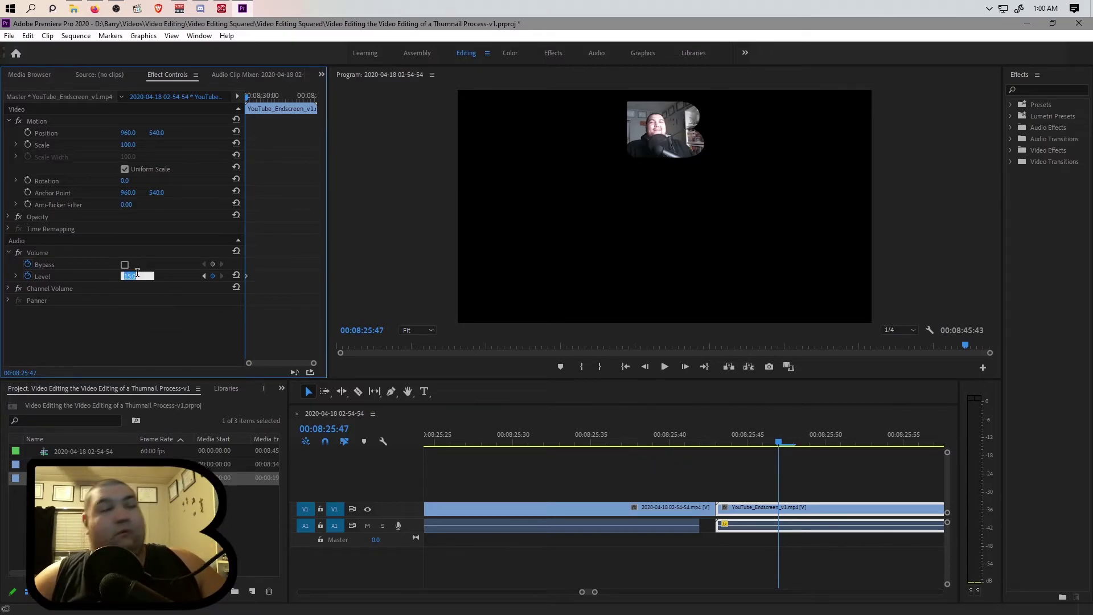
text(5)
key(Return)
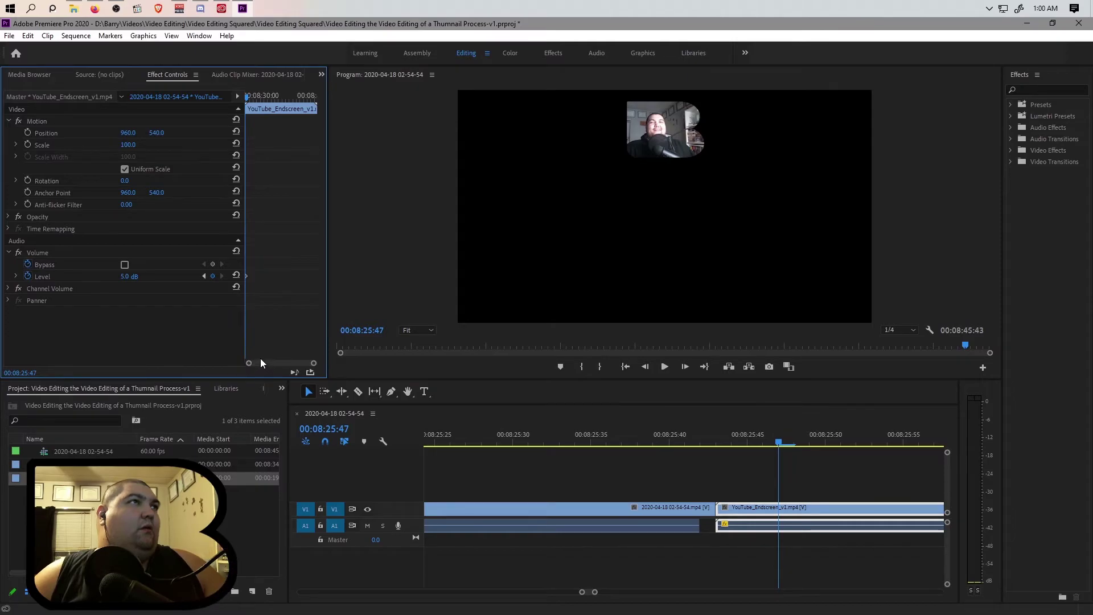
- Scrub the end-screen clip and zoom the effect timeline to inspect the 5.0 dB volume keyframe
mouse_move(779, 443)
mouse_down()
mouse_move(820, 444)
mouse_move(779, 443)
mouse_up()
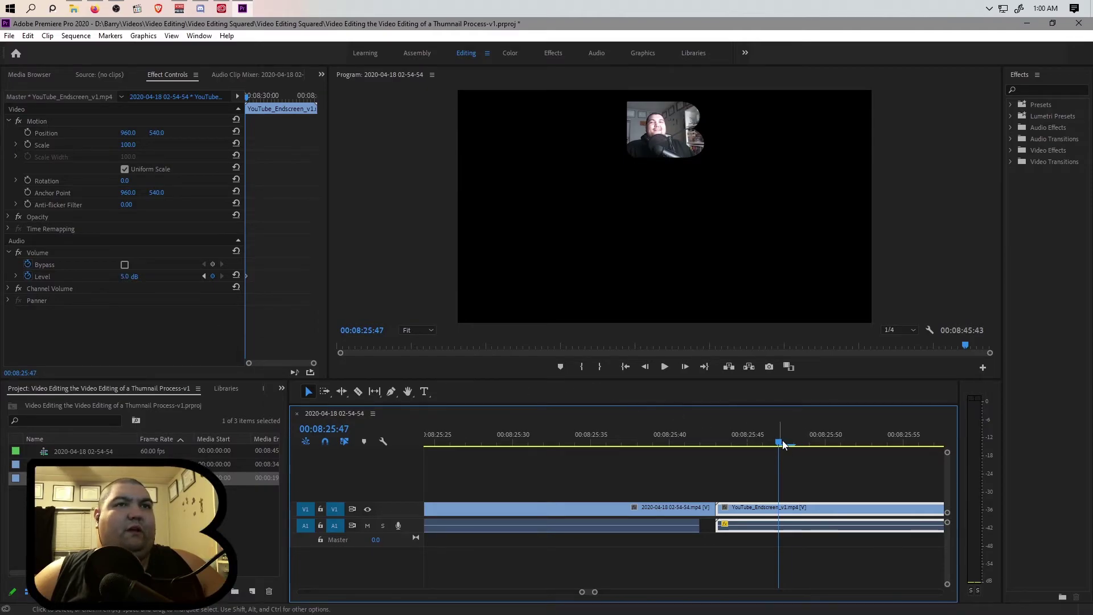
drag(783, 445, 716, 444)
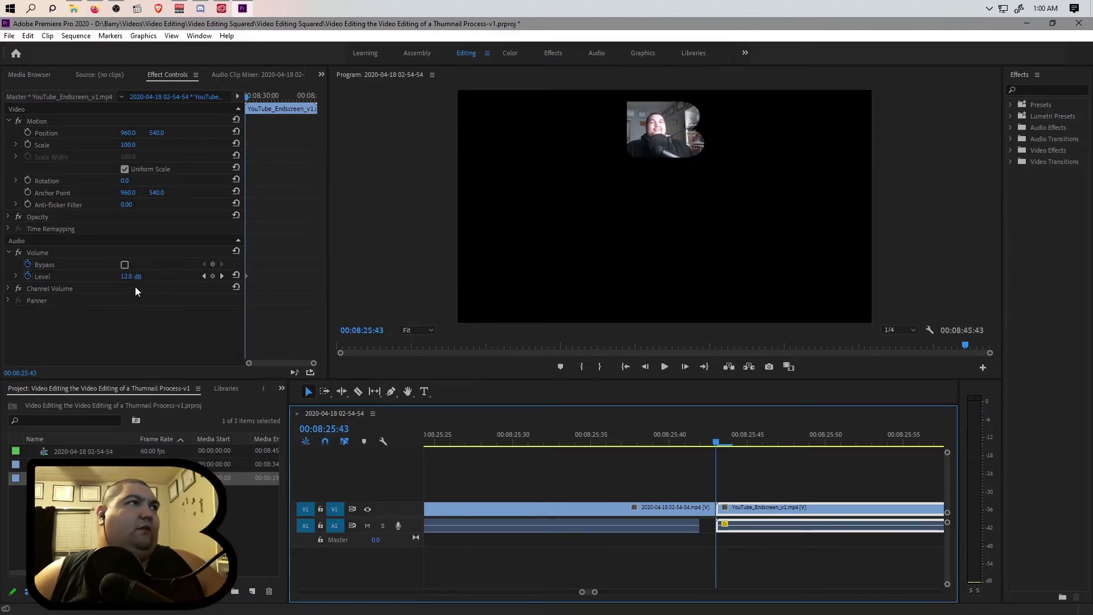
click(314, 363)
drag(313, 364, 290, 362)
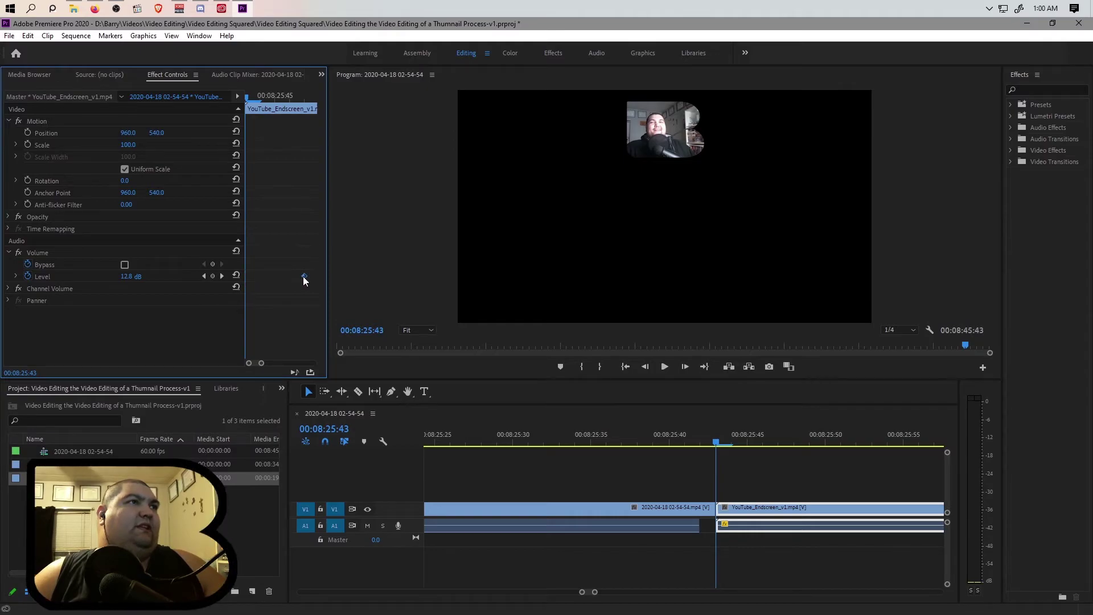
click(299, 99)
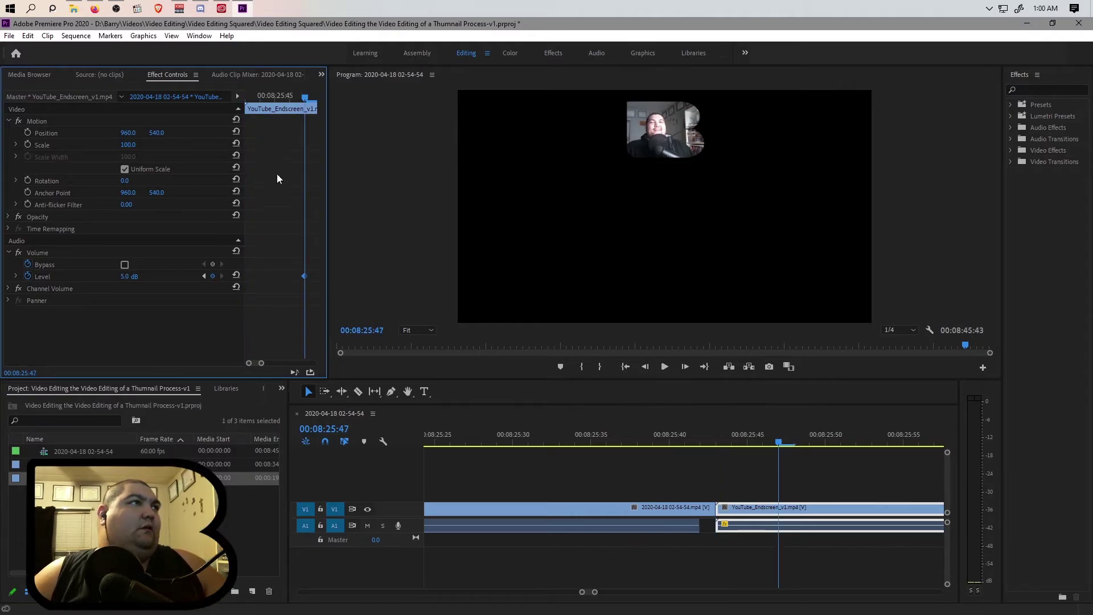
- Delete the end-screen volume keyframes and set a steady 15.0 dB Level at 00:08:25:43
click(27, 277)
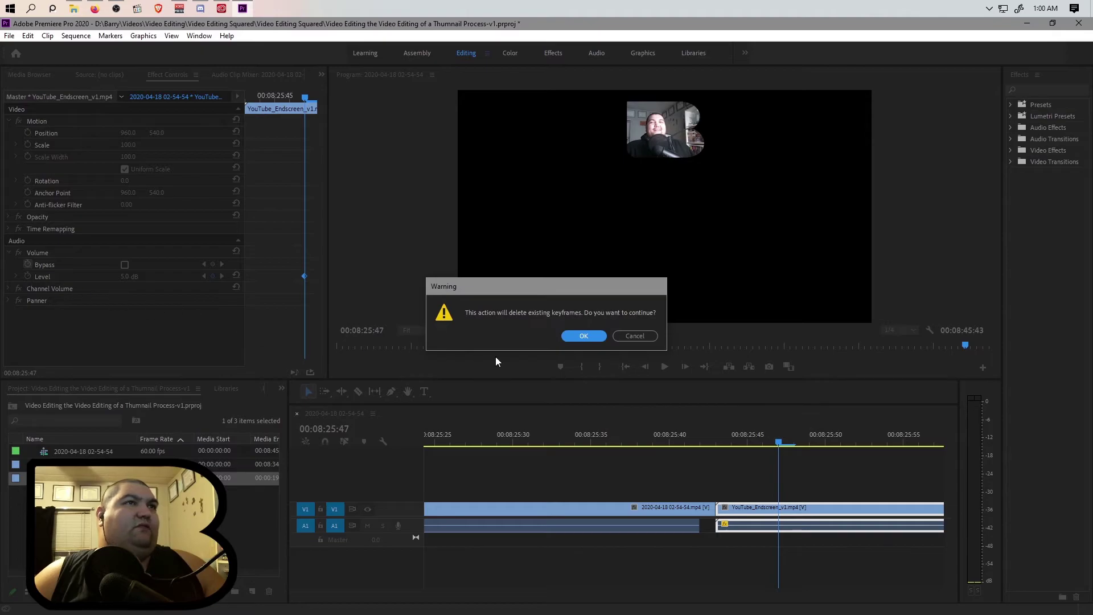
click(585, 337)
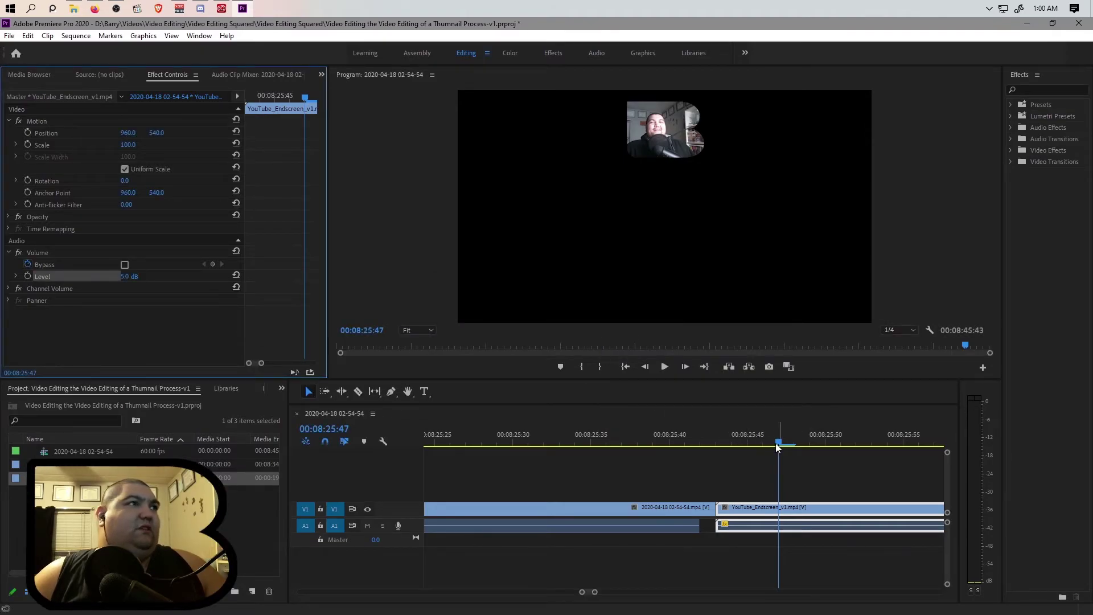
drag(781, 444, 717, 449)
click(27, 276)
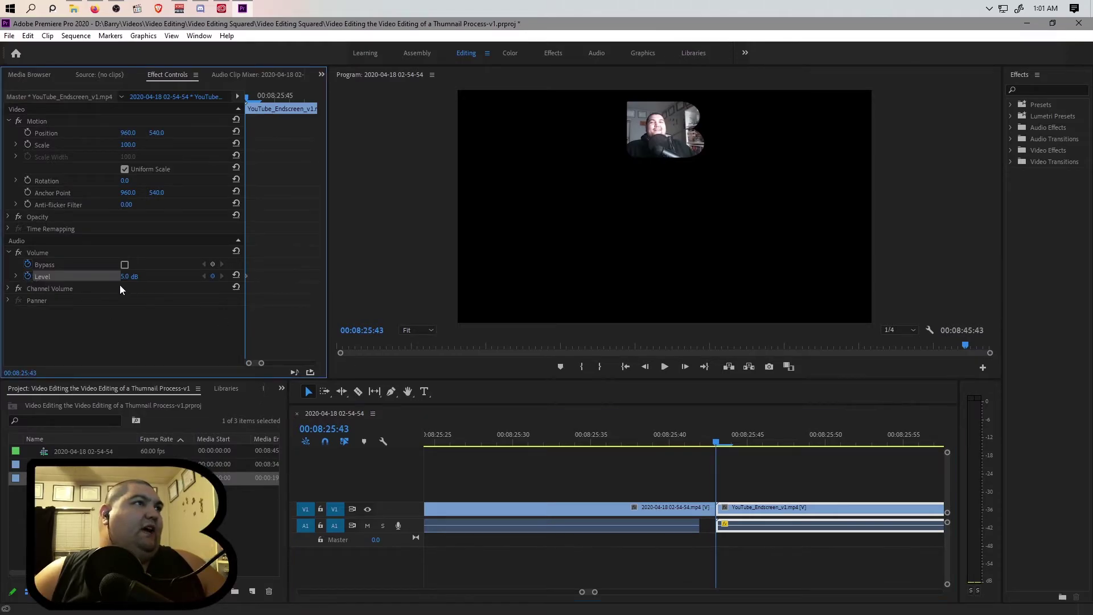
click(137, 276)
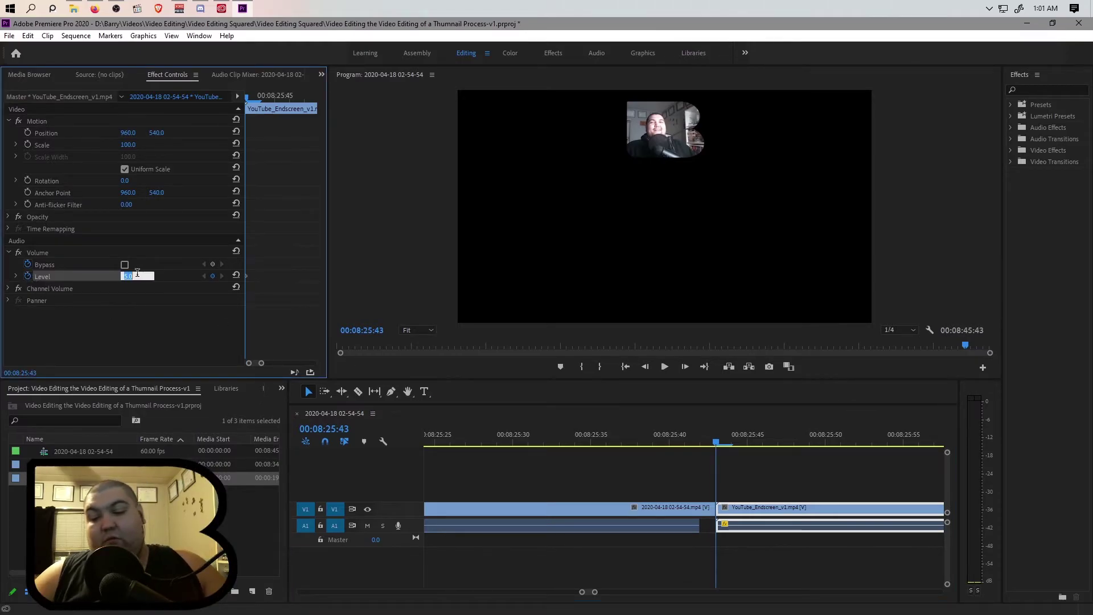
text(15)
key(Return)
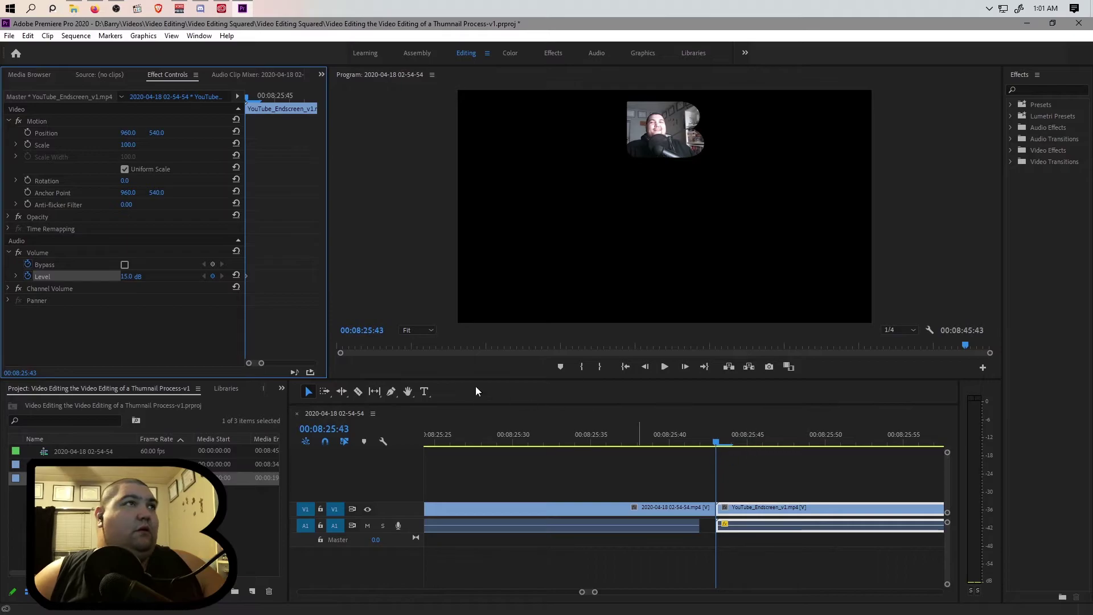
drag(262, 363, 345, 363)
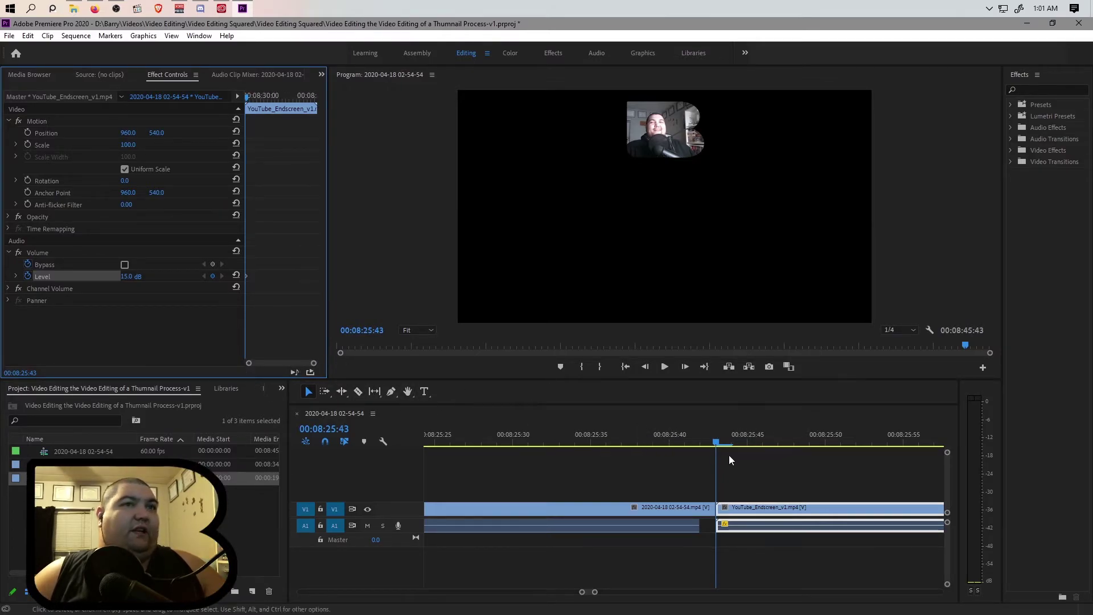
- Play the end screen with the full sequence in view, then return the playhead to 00:00:00:00
key(space)
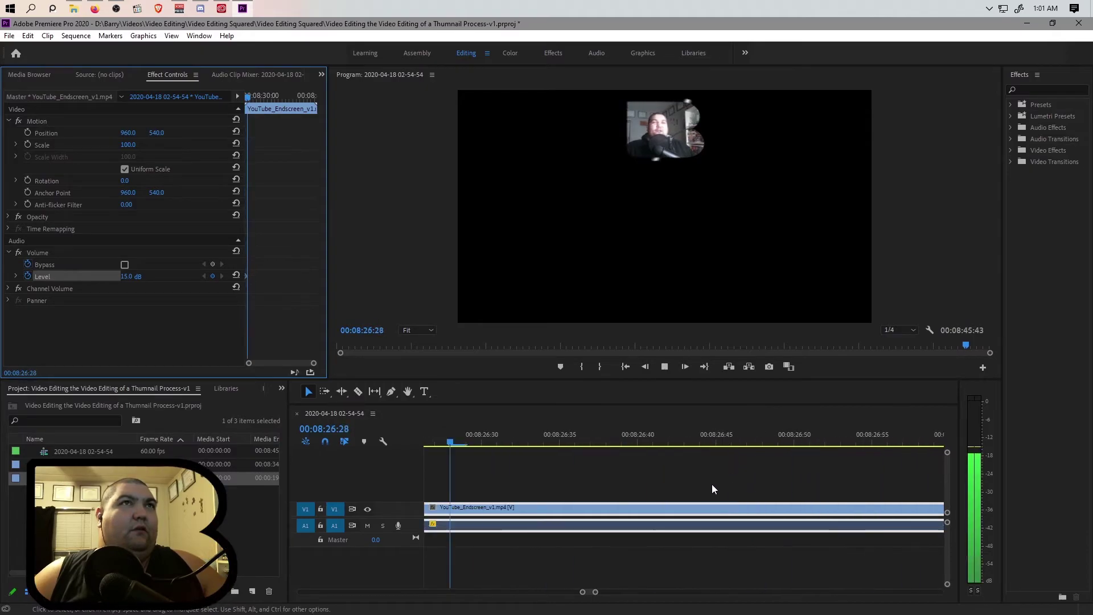
drag(595, 591, 911, 591)
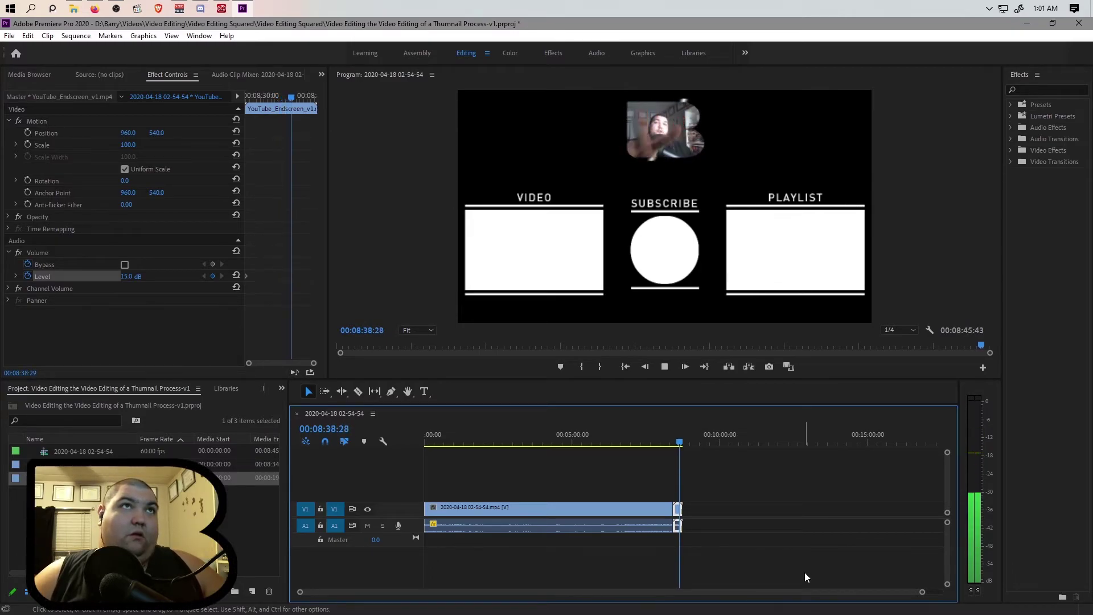
key(space)
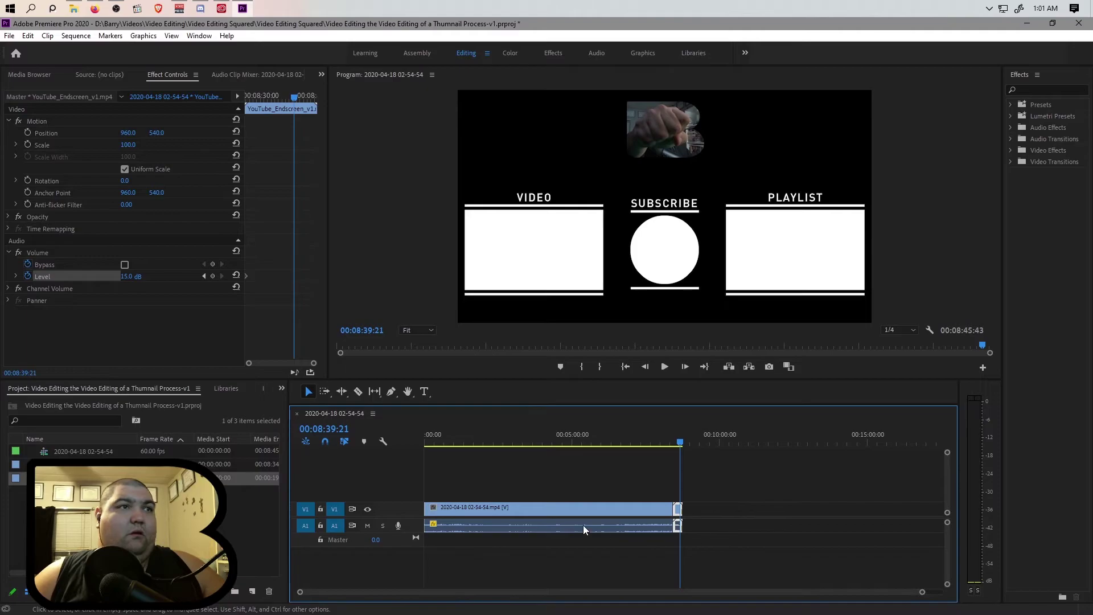
drag(680, 442, 426, 442)
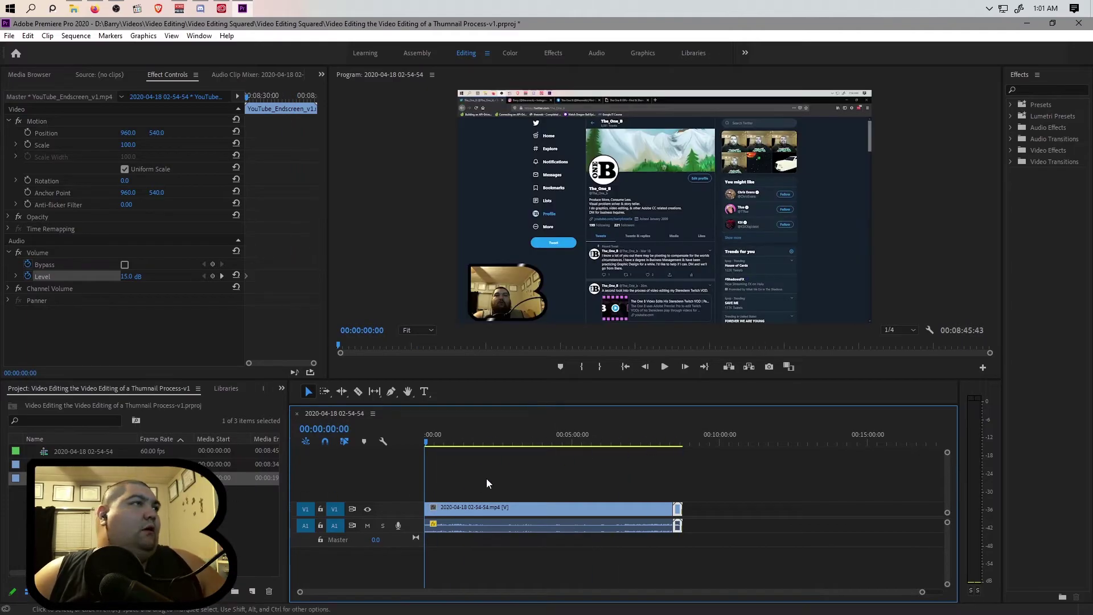
- Save the project and open the Export Media settings
click(9, 36)
click(105, 179)
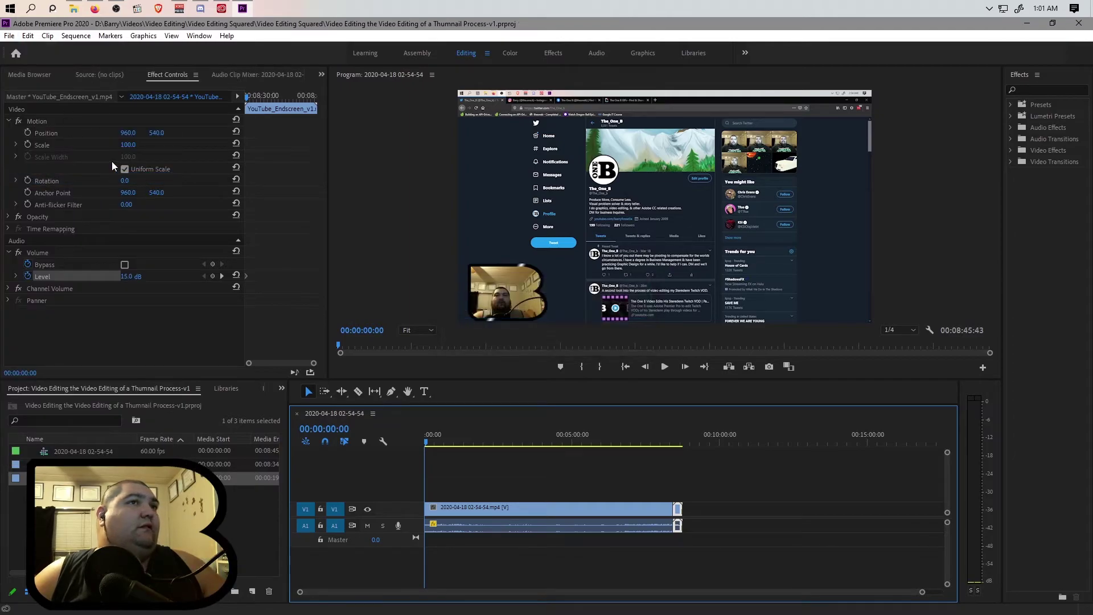
click(9, 36)
mouse_move(98, 379)
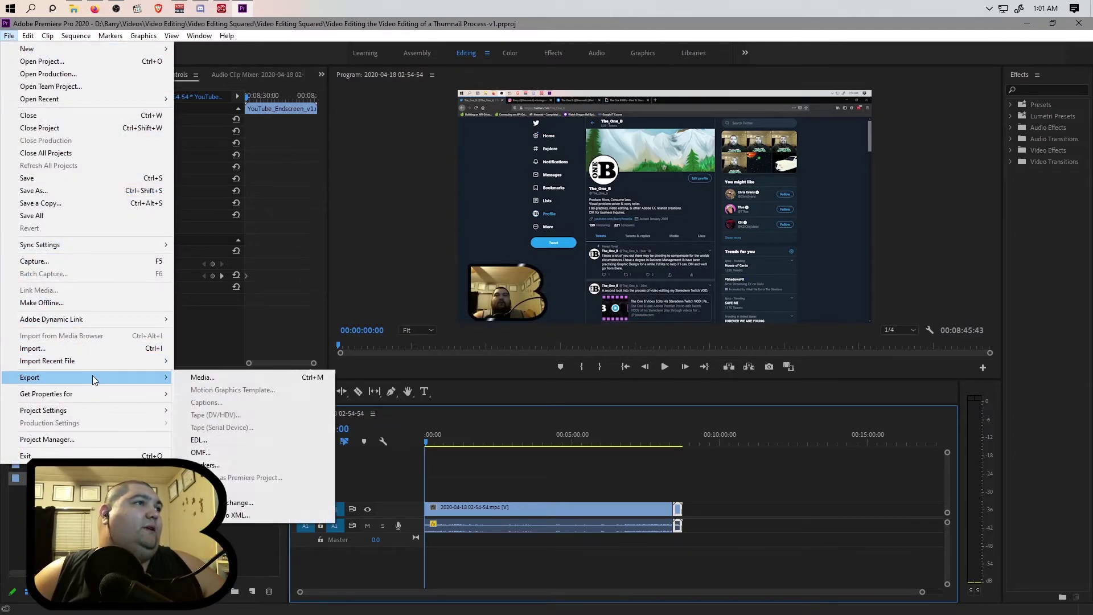
click(216, 378)
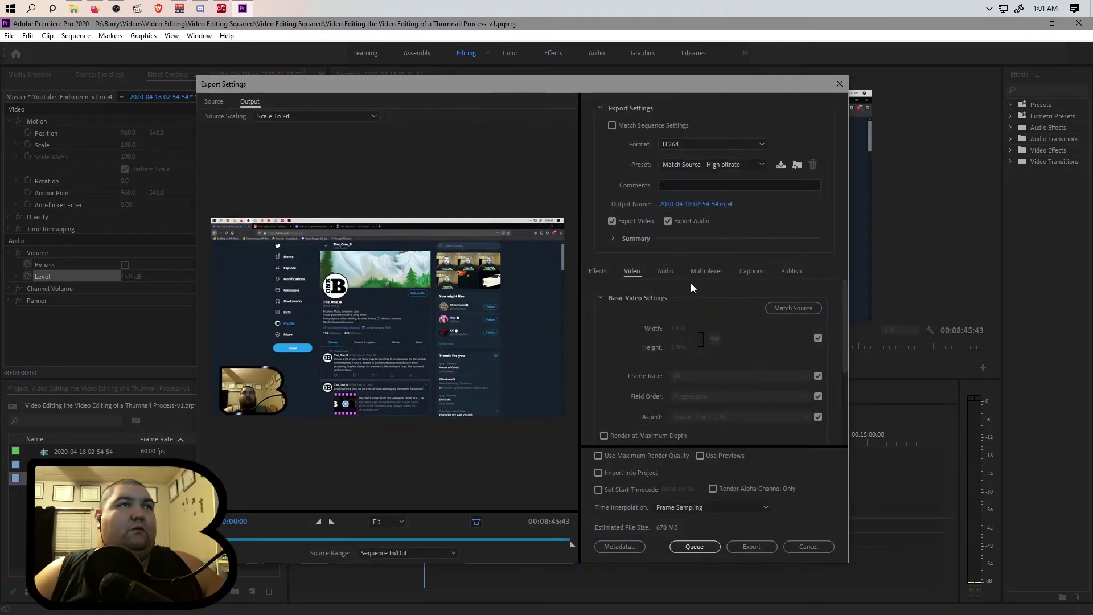
- Choose the nested Video Editing Squared folder as the export output location
click(710, 204)
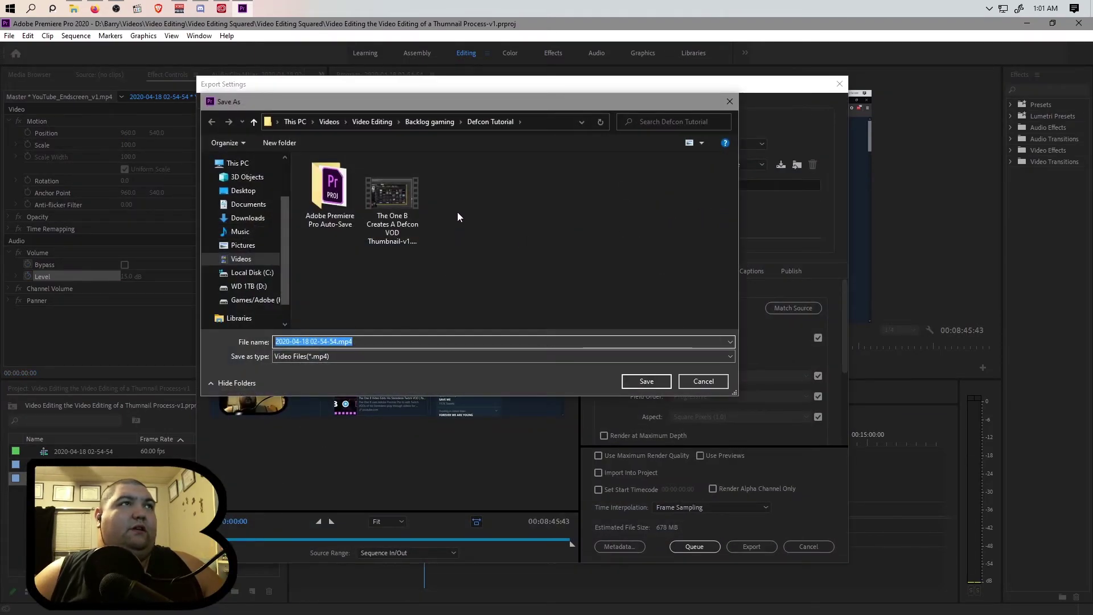
click(374, 123)
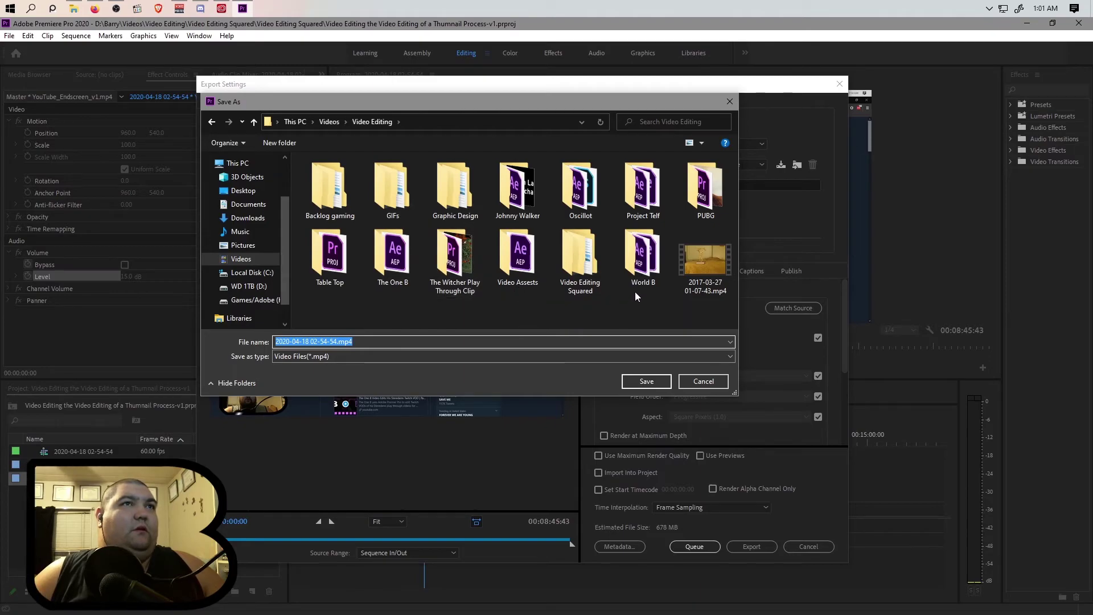
double_click(581, 256)
double_click(333, 197)
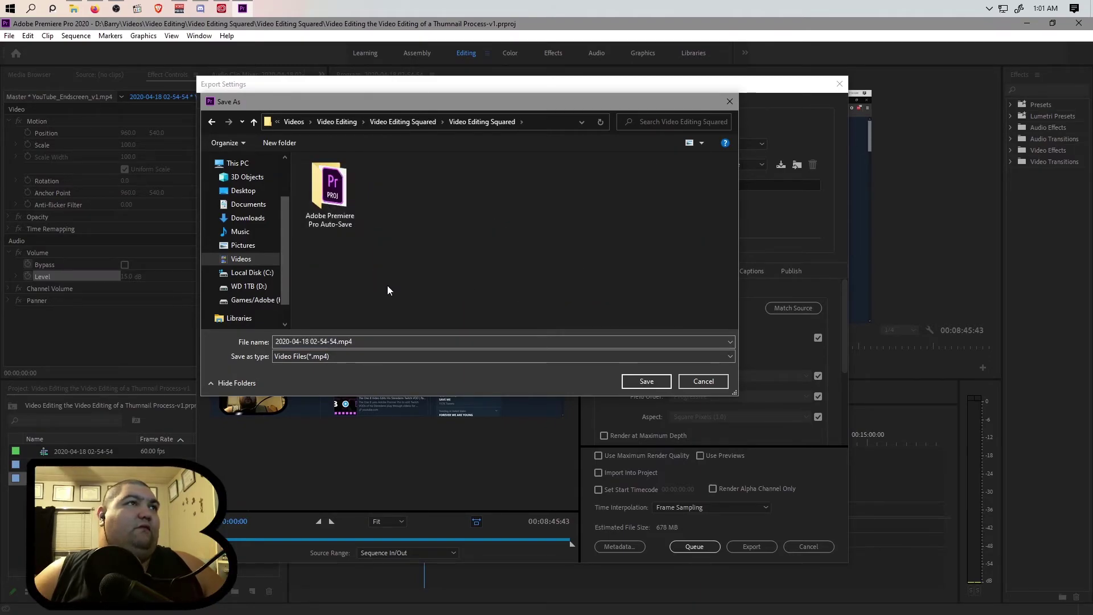
- Rename the output file to a title about the Creation of a New Video Editing Thumbnail
click(337, 341)
drag(337, 342, 209, 342)
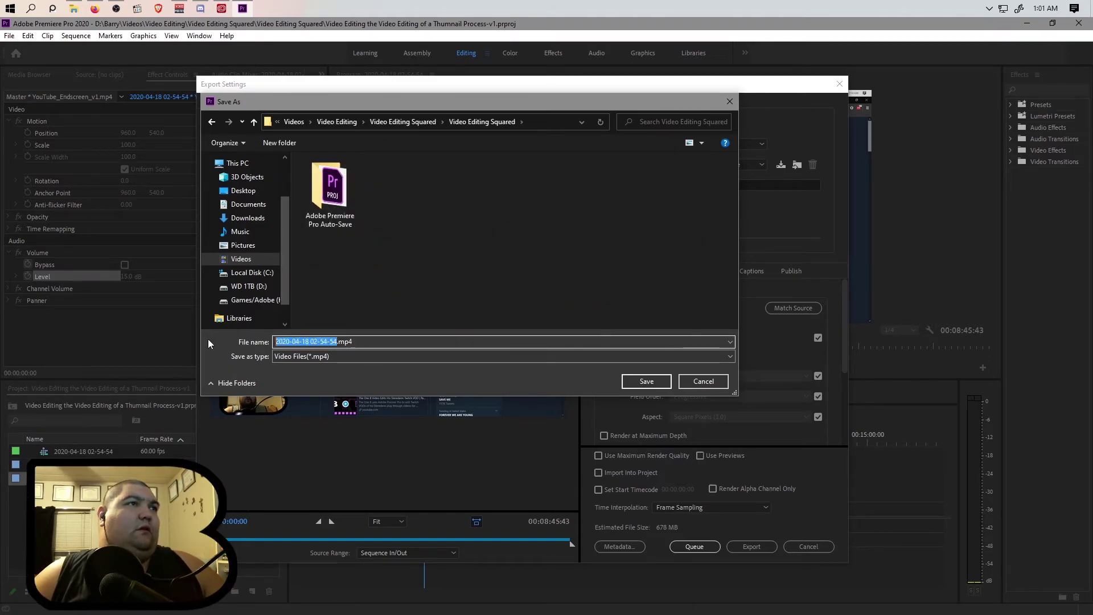
text(Video)
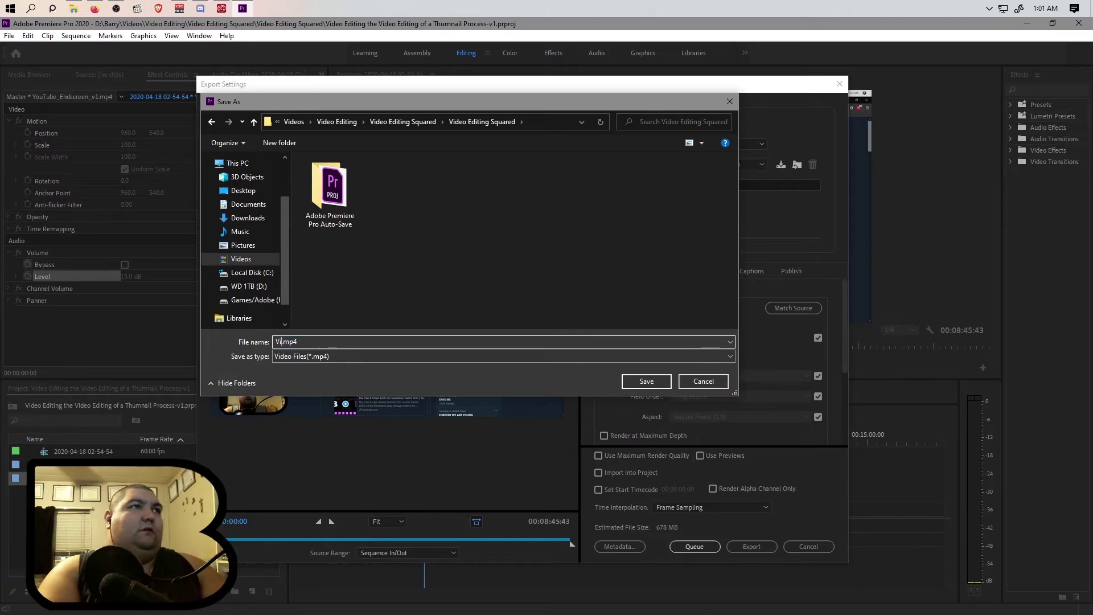
key(BackSpace)
key(BackSpace)
key(BackSpace)
key(BackSpace)
key(BackSpace)
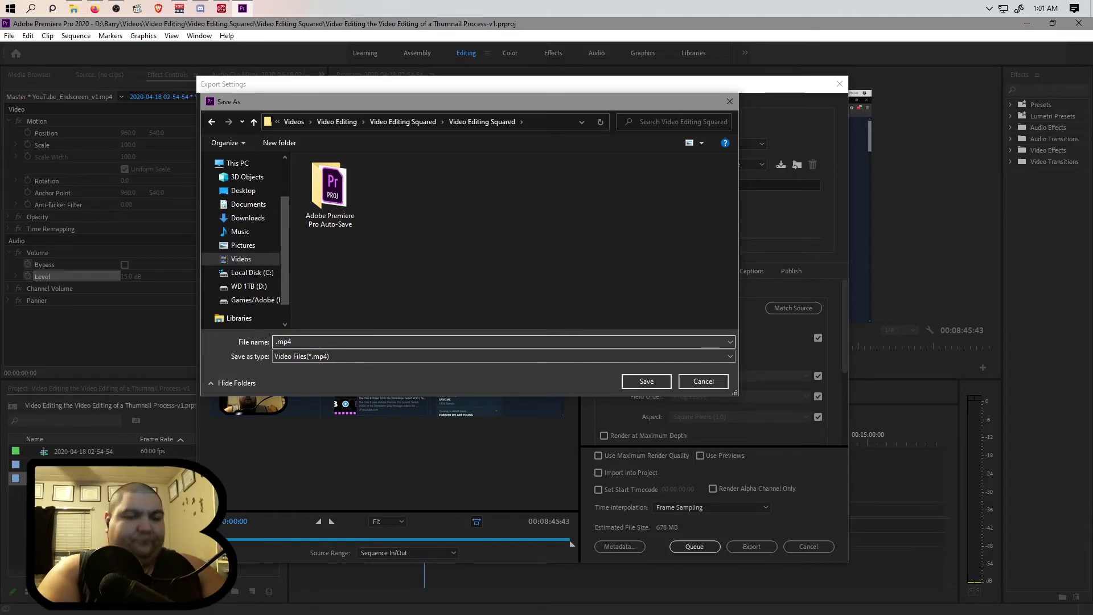
text(Video Editing)
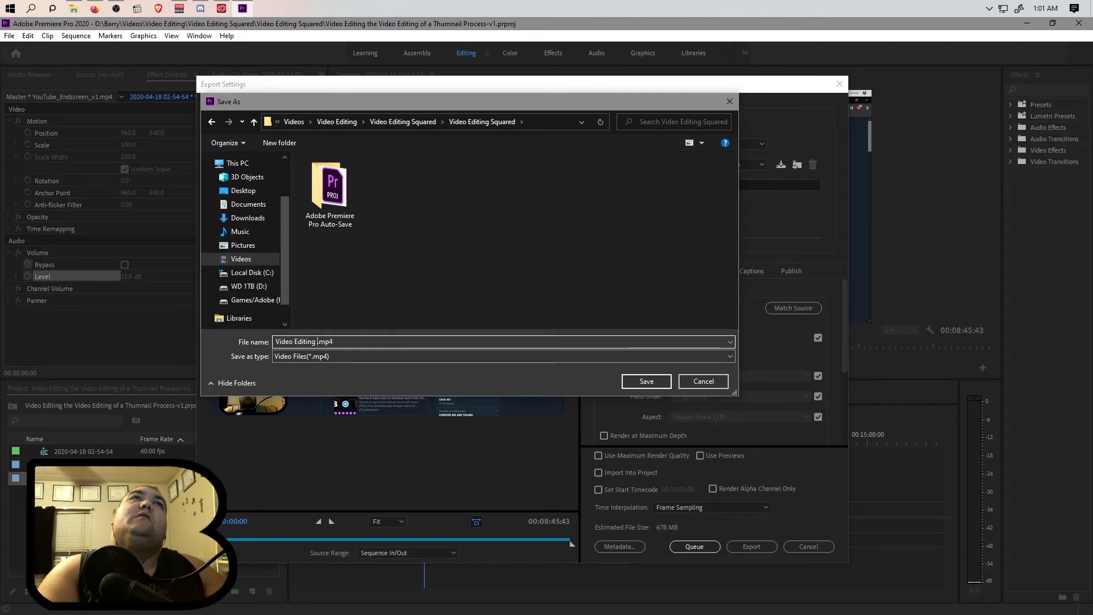
text(The Video E)
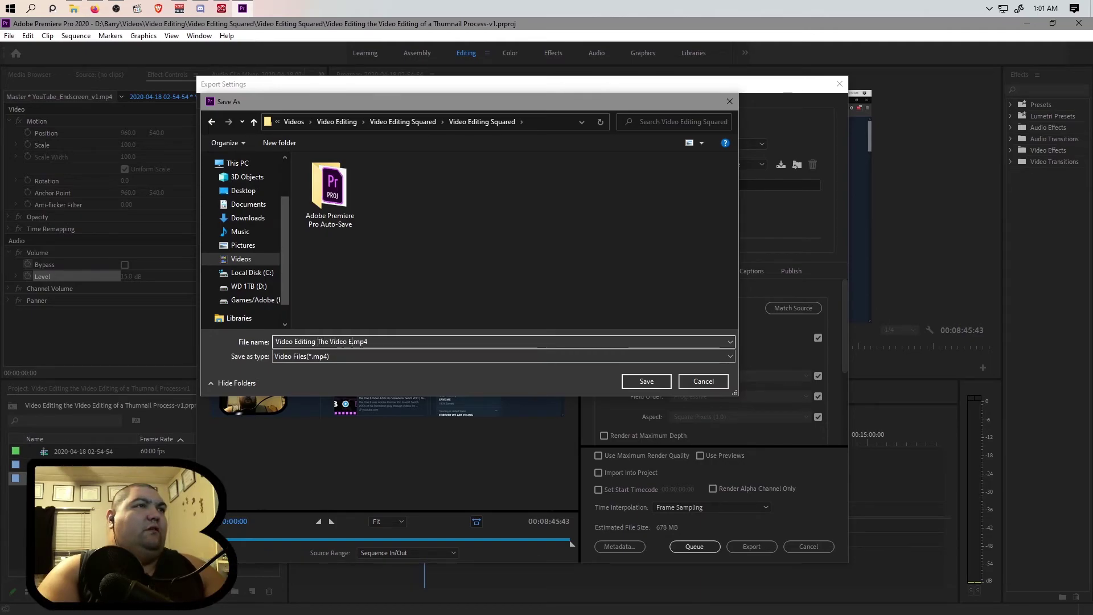
text(diting of)
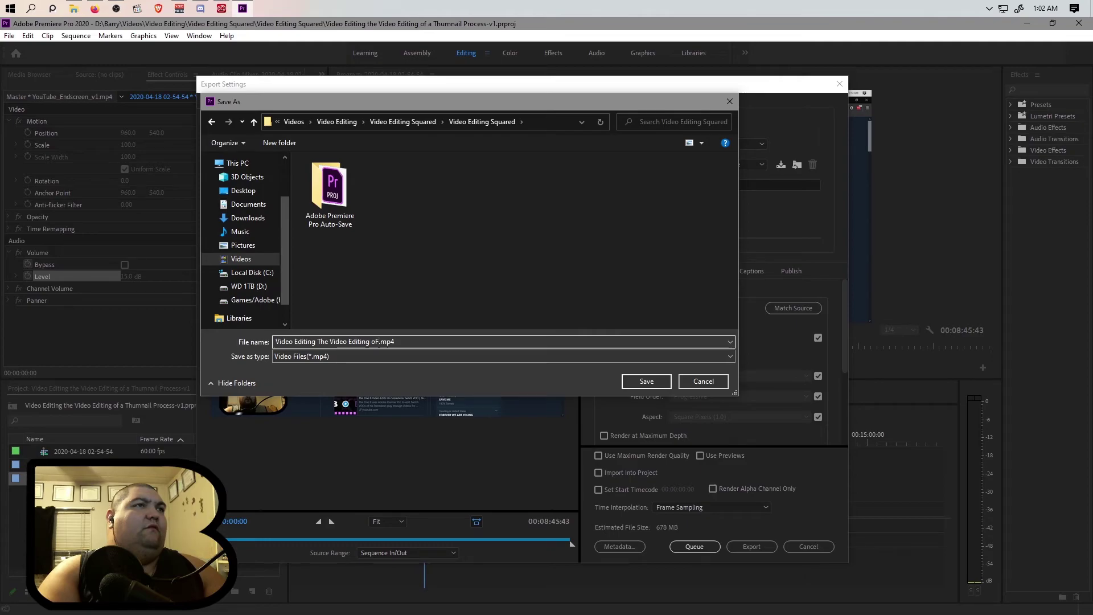
text( The cration)
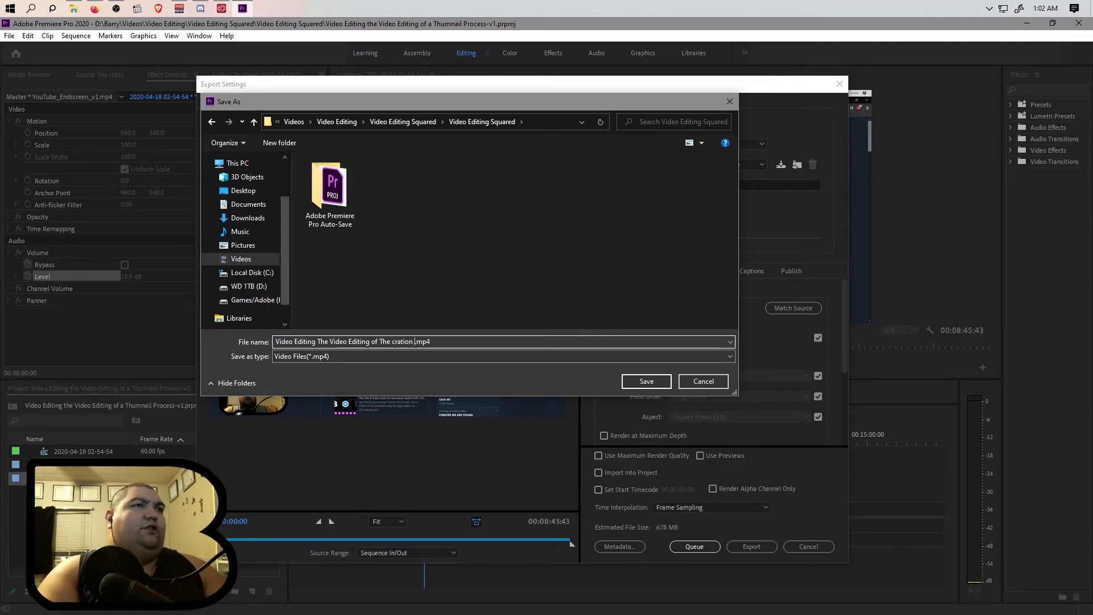
key(BackSpace)
key(BackSpace)
key(BackSpace)
text(Creation of a Ne)
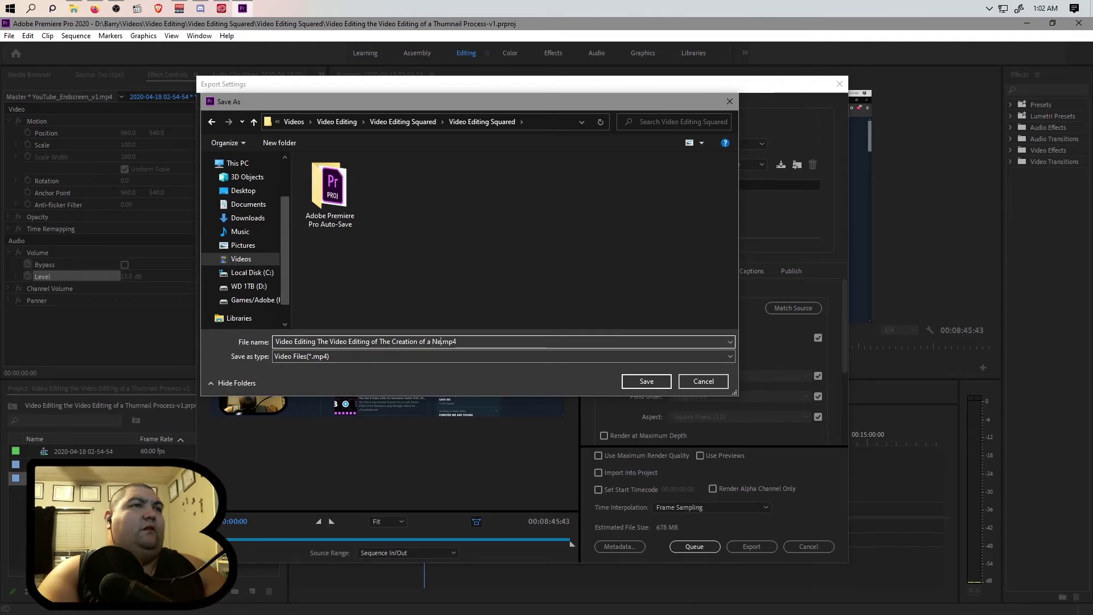
text(w Vide)
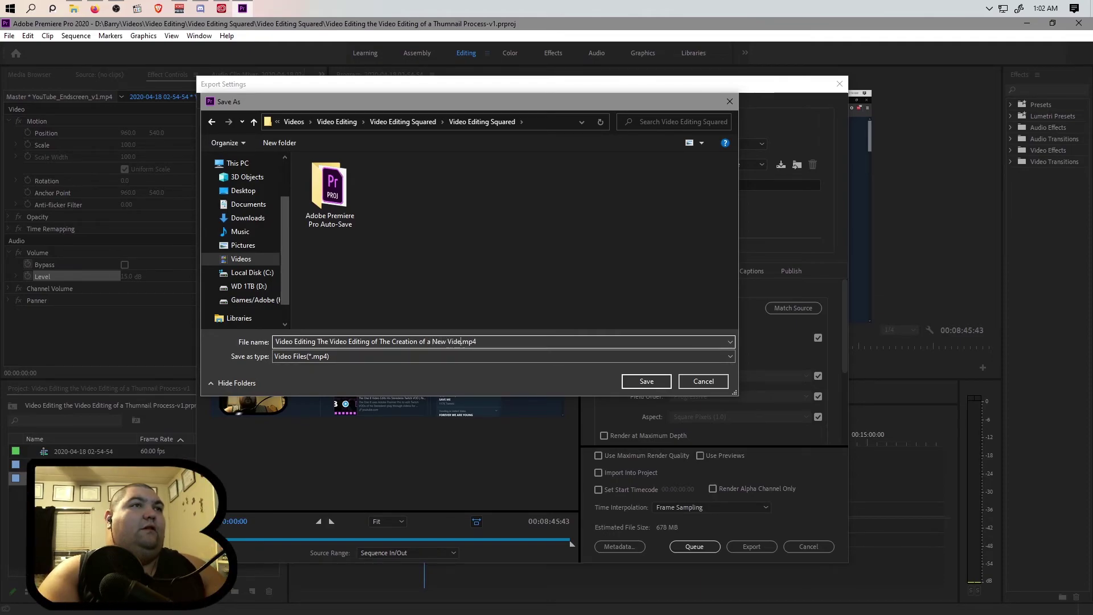
text(o Editing THumb)
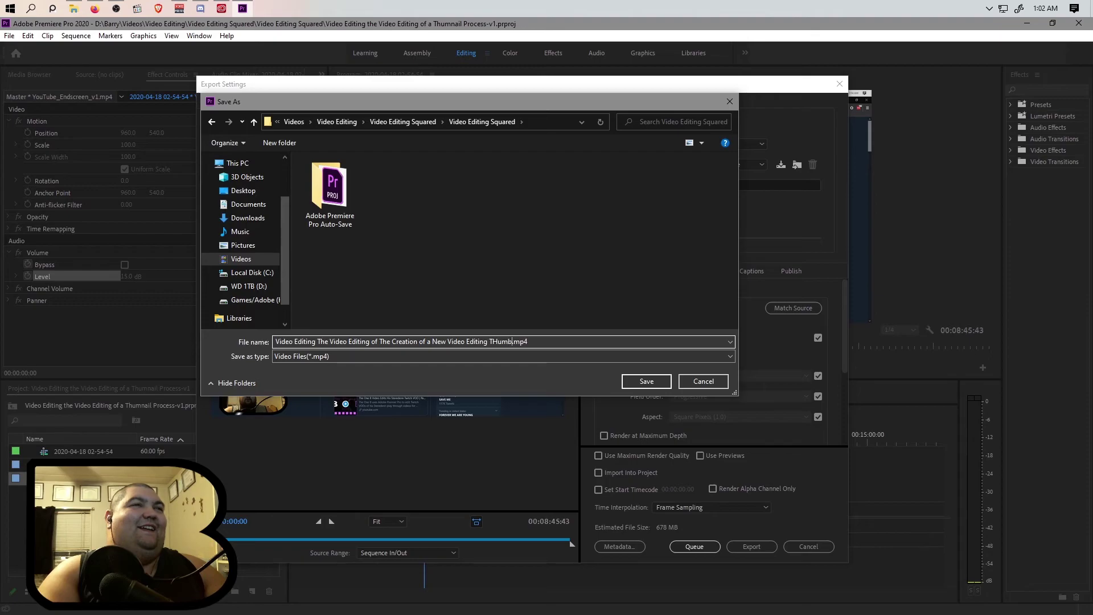
text(humbnail)
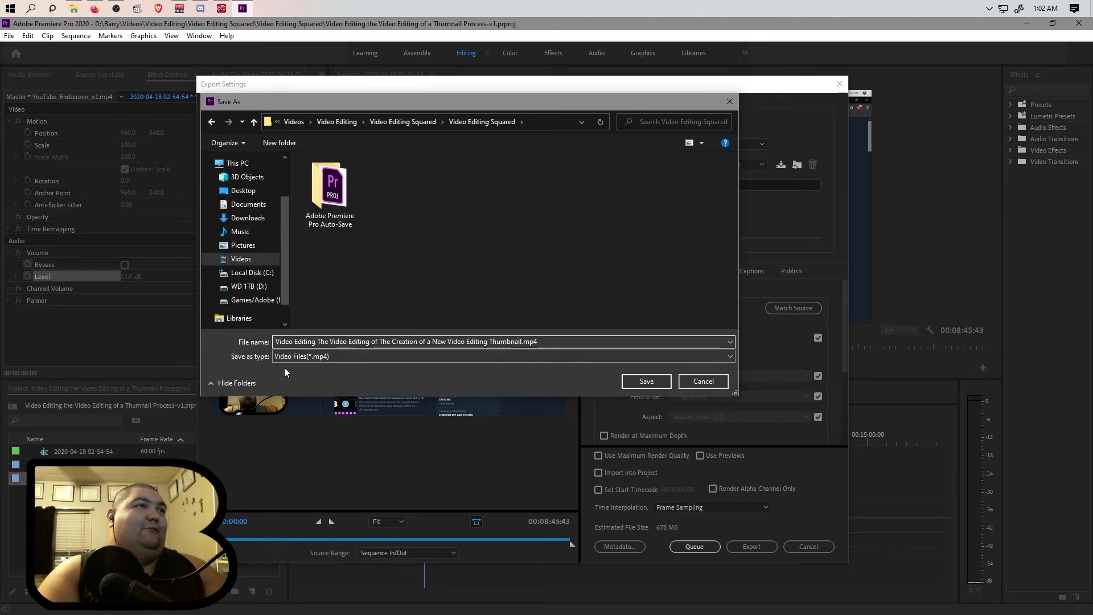
click(275, 341)
text(The One B)
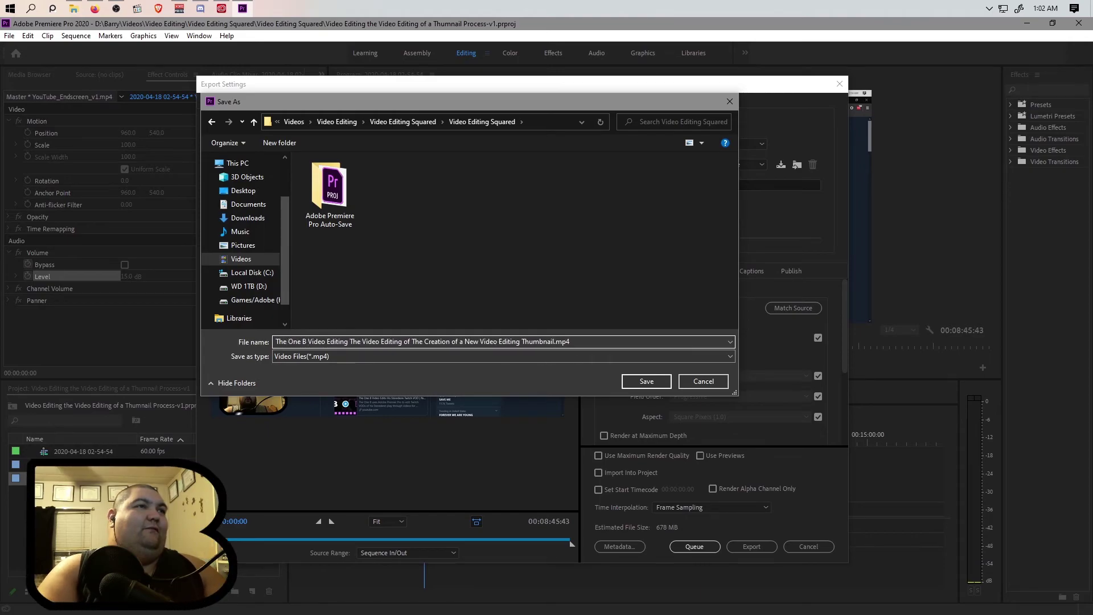
double_click(337, 342)
text(Edits)
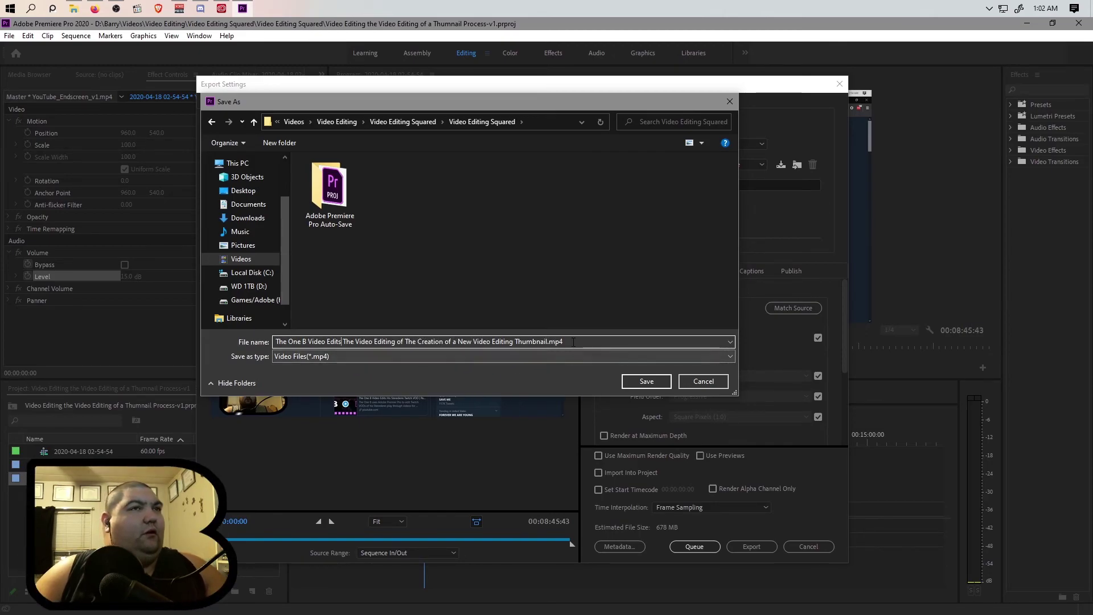
- Confirm the output name and folder, then queue the H.264 export in Media Encoder
click(646, 381)
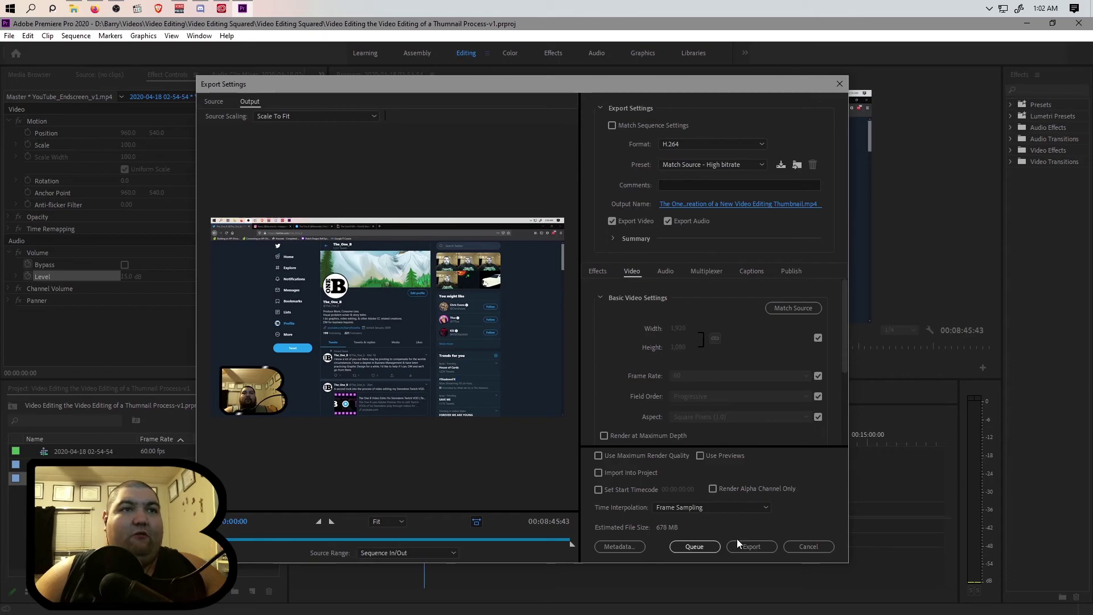
click(695, 547)
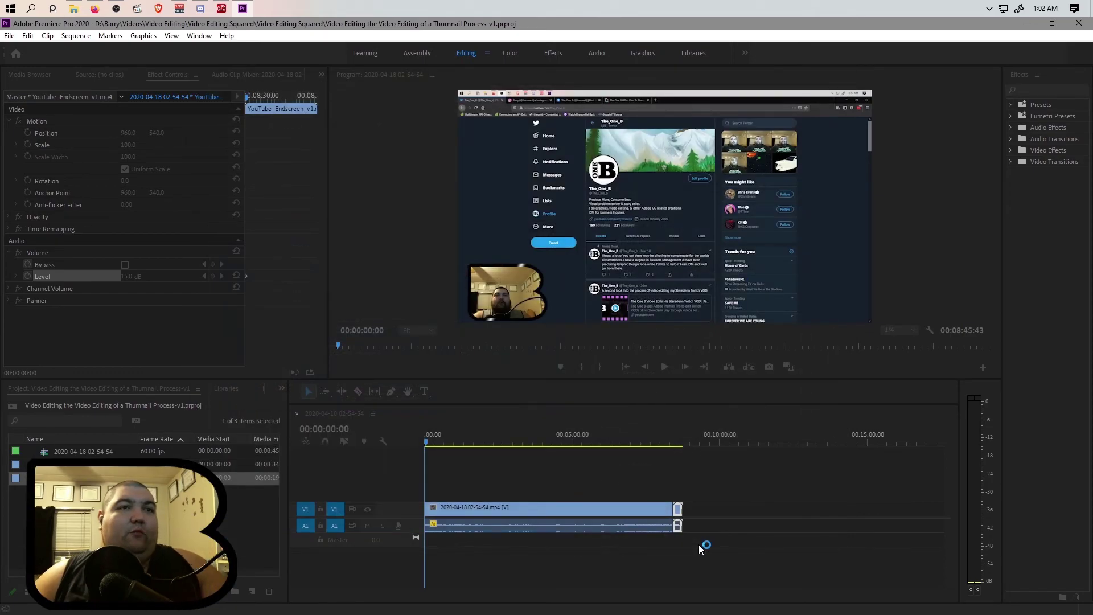